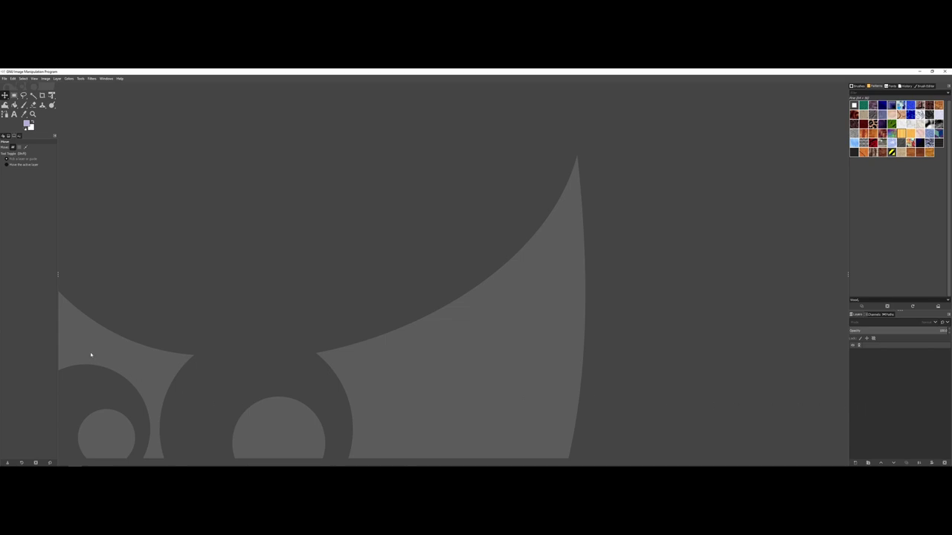
Create a new 1920×1080 px blank image from File > New
{"action": "left_click", "coordinate": [6, 79]}
{"action": "left_click", "coordinate": [15, 86]}
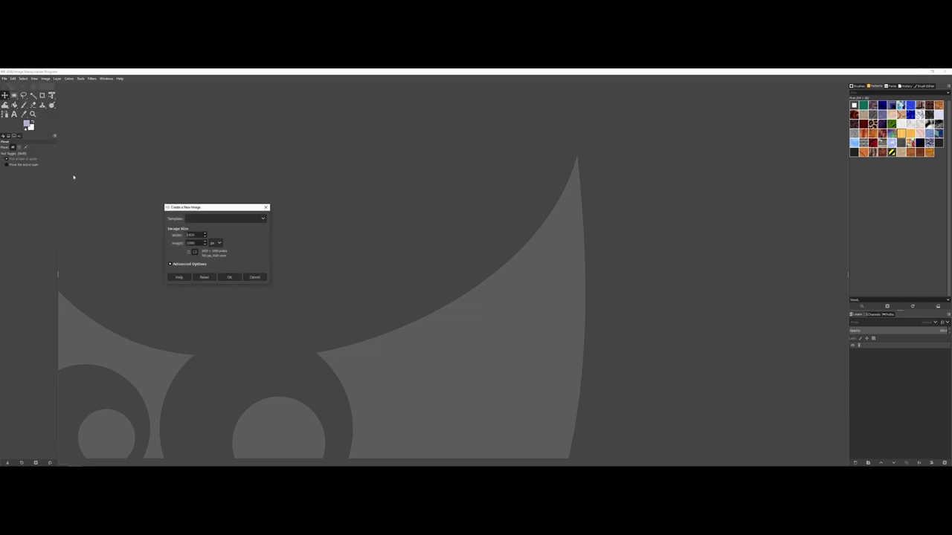
{"action": "left_click", "coordinate": [230, 277]}
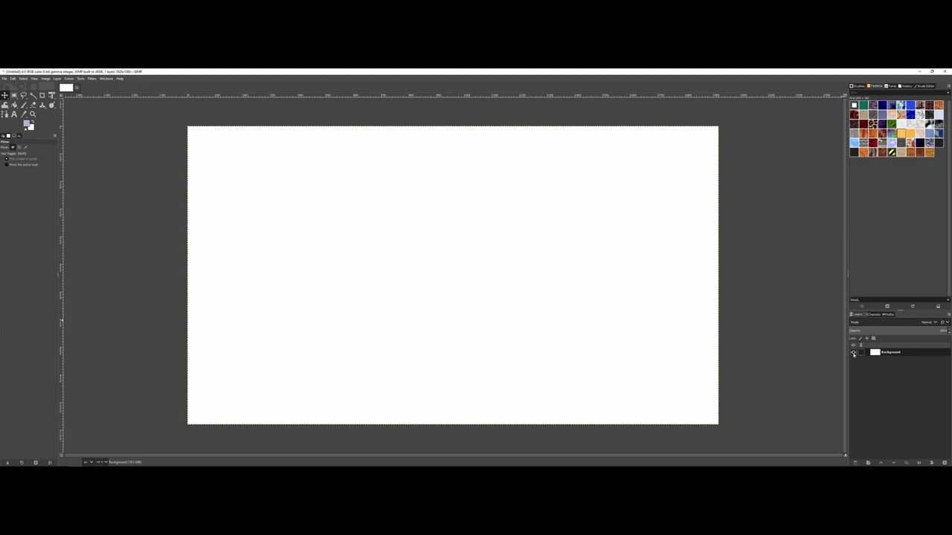
{"action": "left_click", "coordinate": [853, 353]}
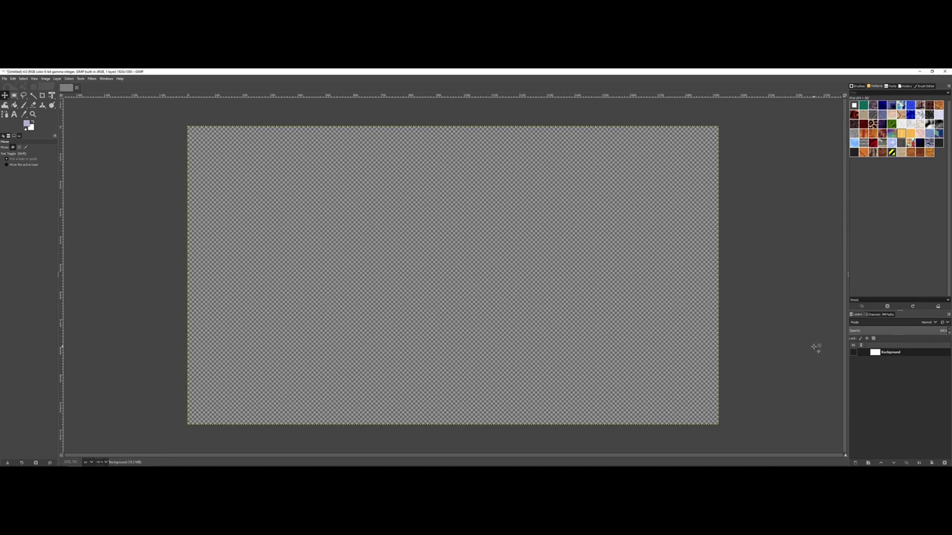
{"action": "left_click", "coordinate": [852, 354]}
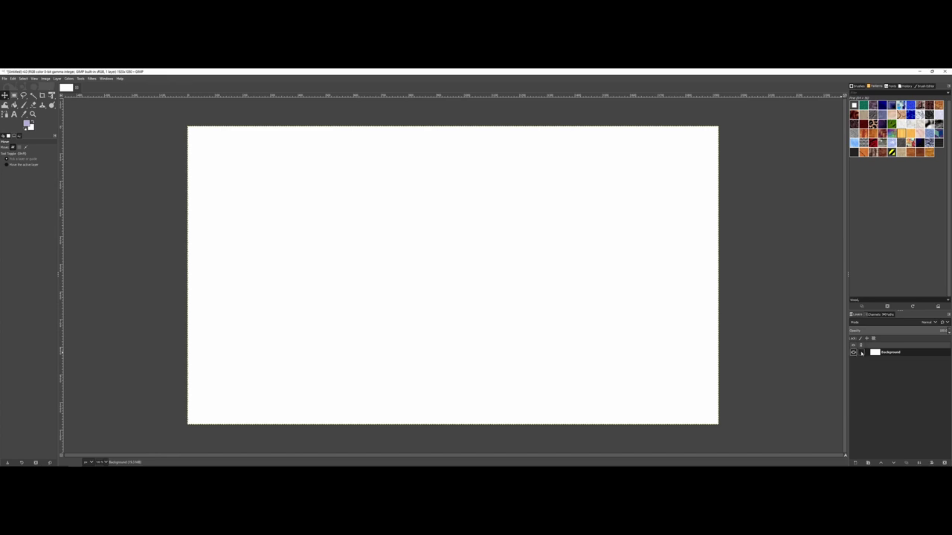
{"action": "left_click", "coordinate": [861, 353]}
Set the foreground colour to a light mint green and fill the Background layer with it
{"action": "left_click", "coordinate": [27, 124]}
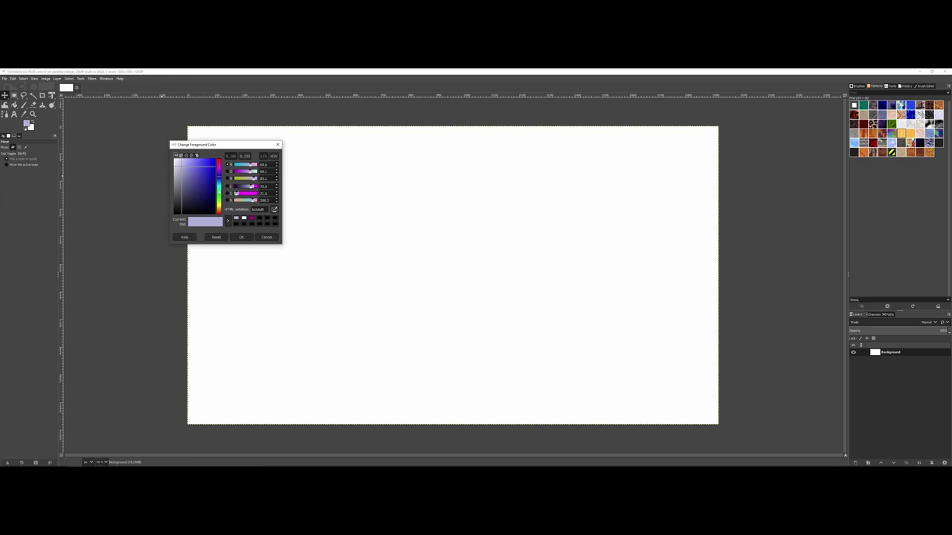
{"action": "left_click", "coordinate": [219, 192]}
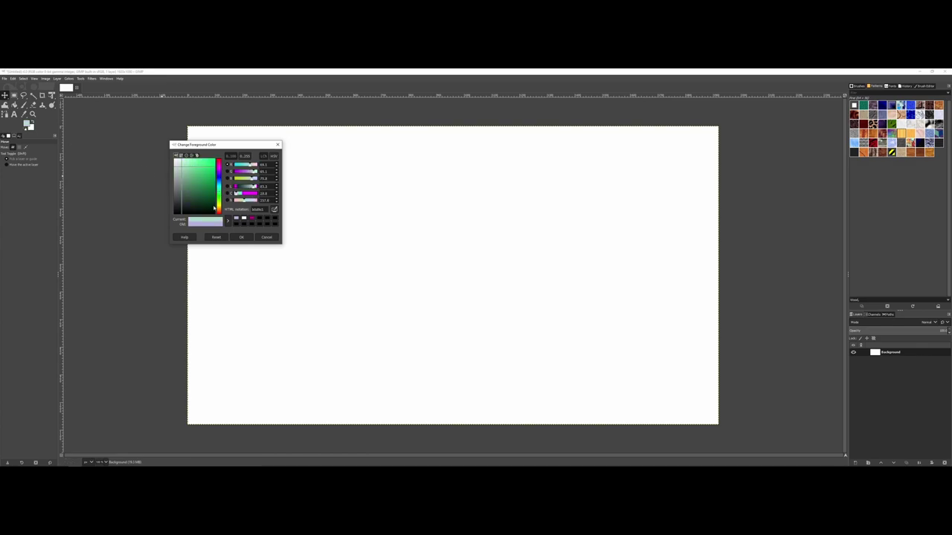
{"action": "left_click", "coordinate": [248, 236]}
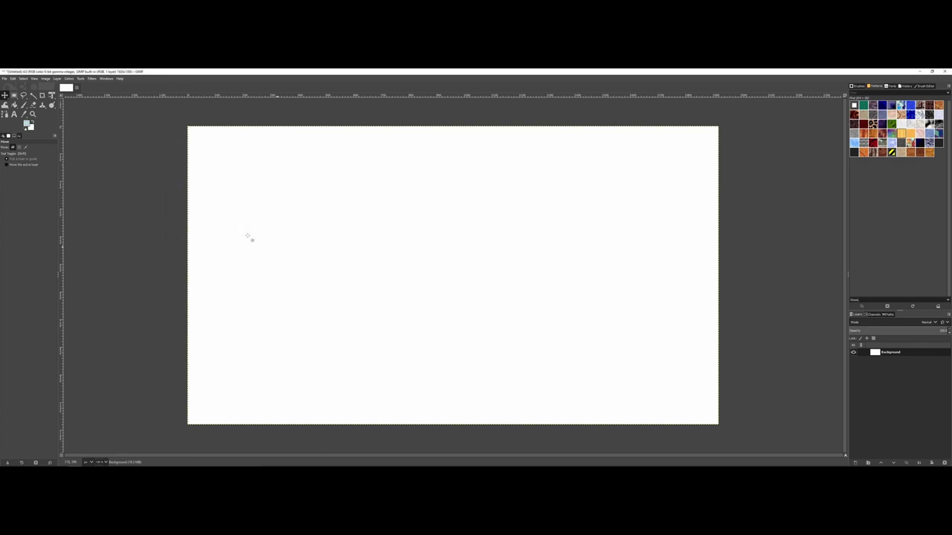
{"action": "left_click", "coordinate": [14, 79]}
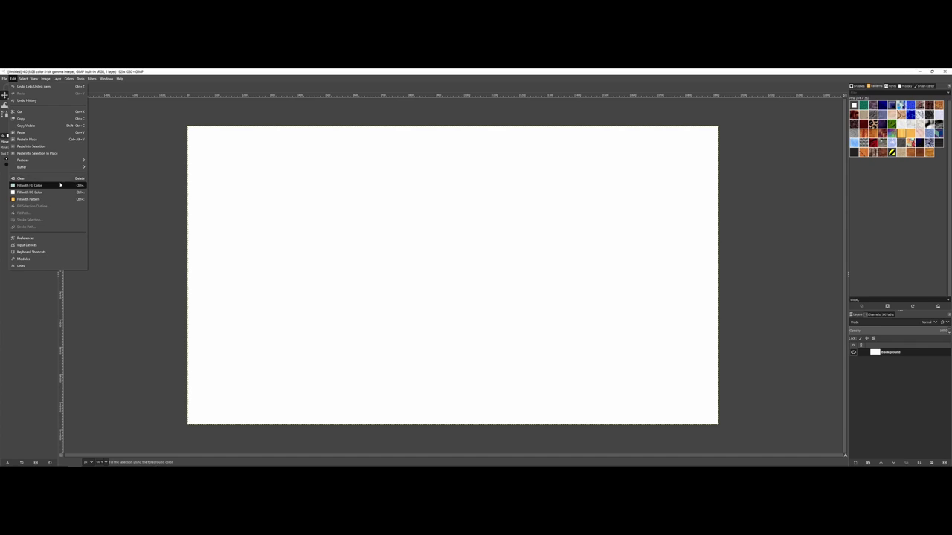
{"action": "left_click", "coordinate": [60, 184]}
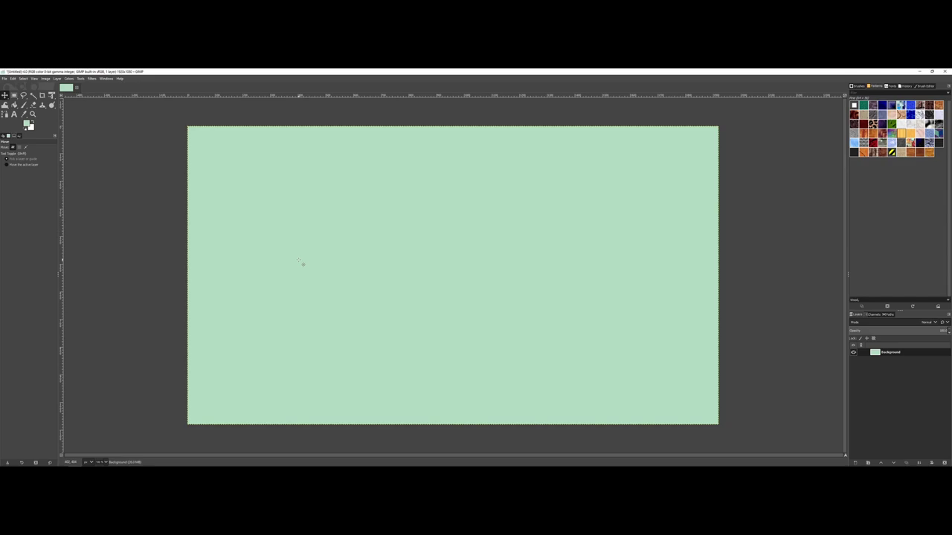
Add a transparent layer named New_Draw_Layer above the Background
{"action": "left_click", "coordinate": [861, 353]}
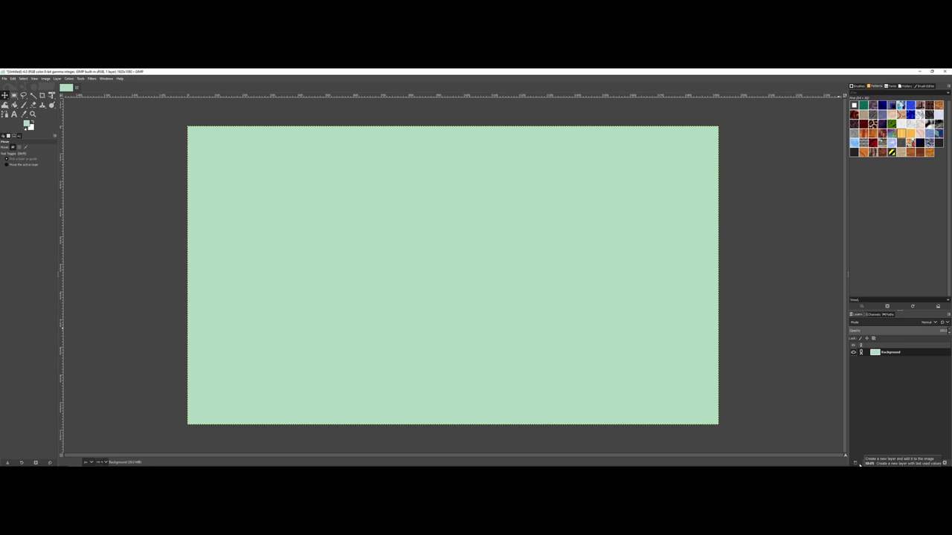
{"action": "left_click", "coordinate": [857, 463]}
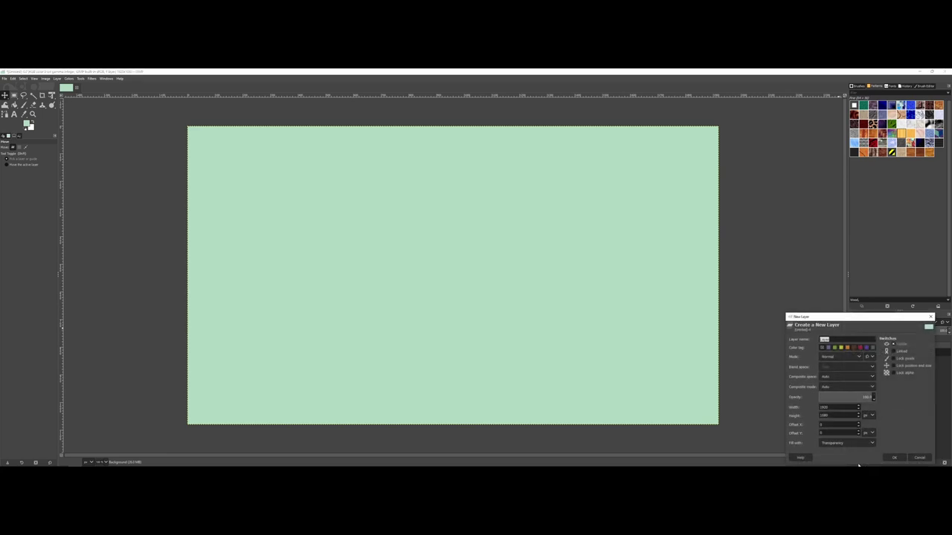
{"action": "left_click_drag", "start_coordinate": [809, 317], "coordinate": [700, 282]}
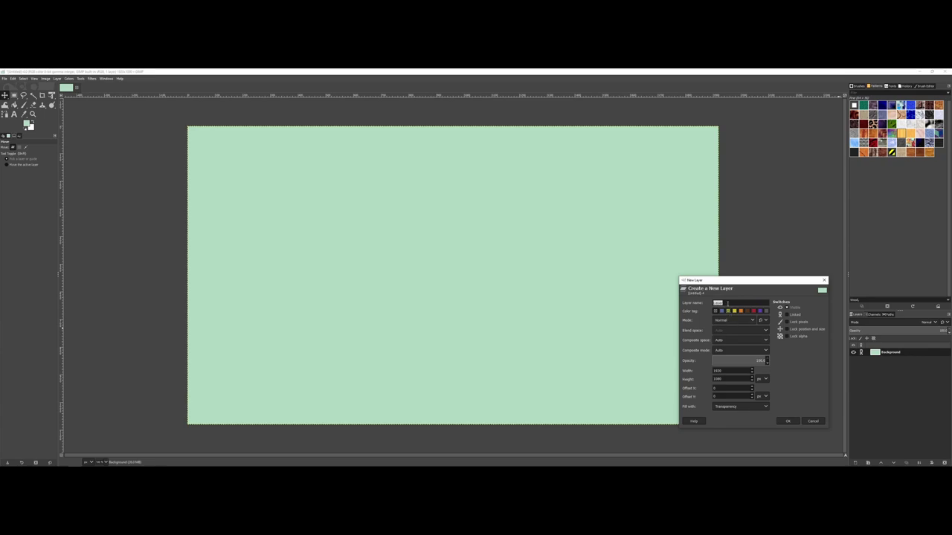
{"action": "type", "text": "s"}
{"action": "left_click_drag", "start_coordinate": [751, 282], "coordinate": [463, 141]}
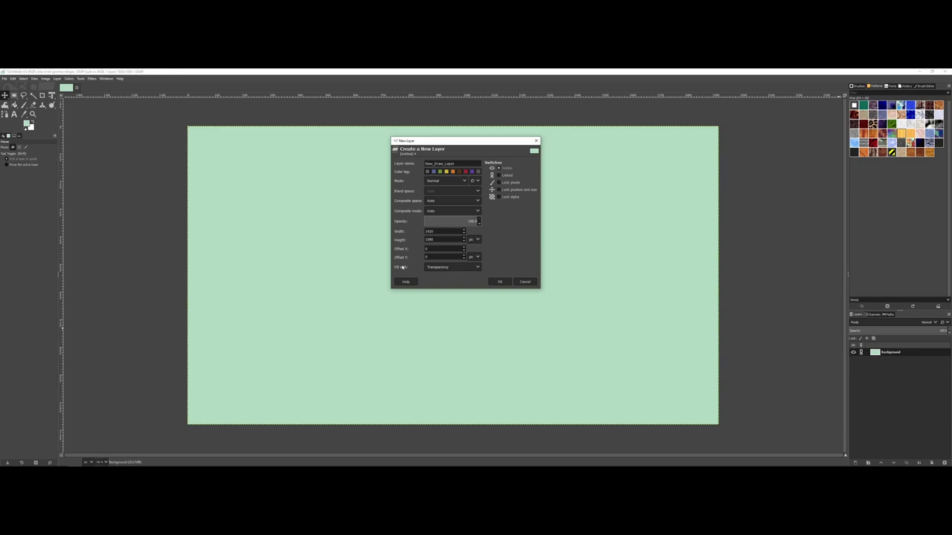
{"action": "left_click", "coordinate": [478, 267]}
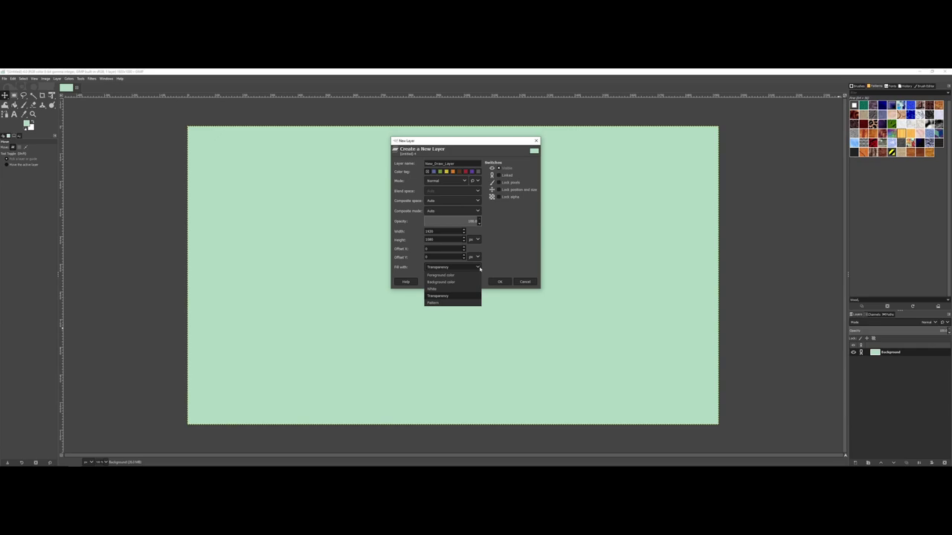
{"action": "left_click", "coordinate": [480, 268]}
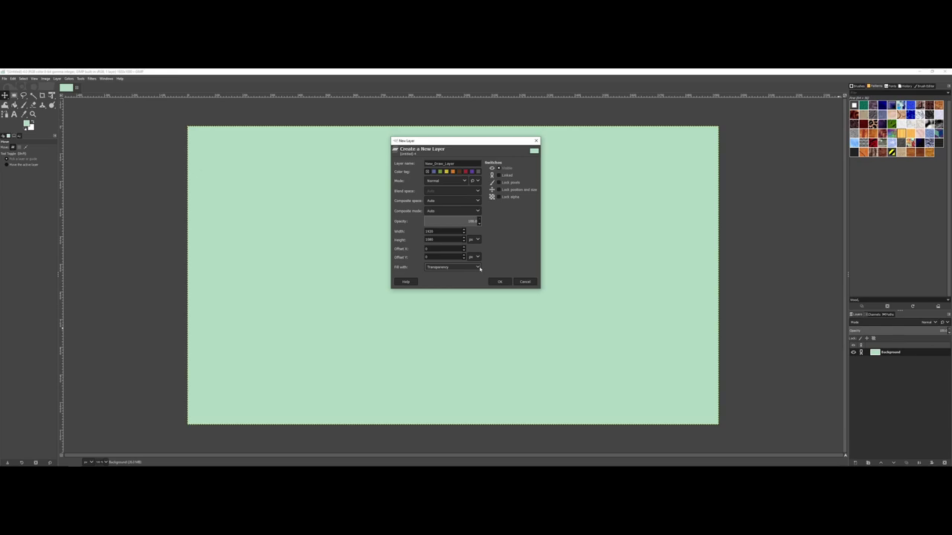
{"action": "left_click", "coordinate": [498, 282]}
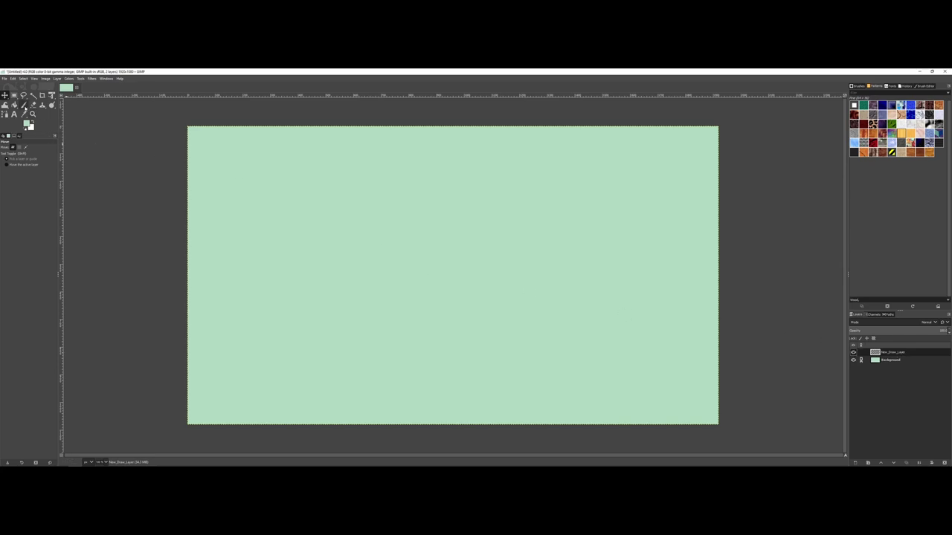
Select the Paintbrush and set the foreground colour to purple
{"action": "left_click", "coordinate": [23, 105]}
{"action": "left_click", "coordinate": [26, 123]}
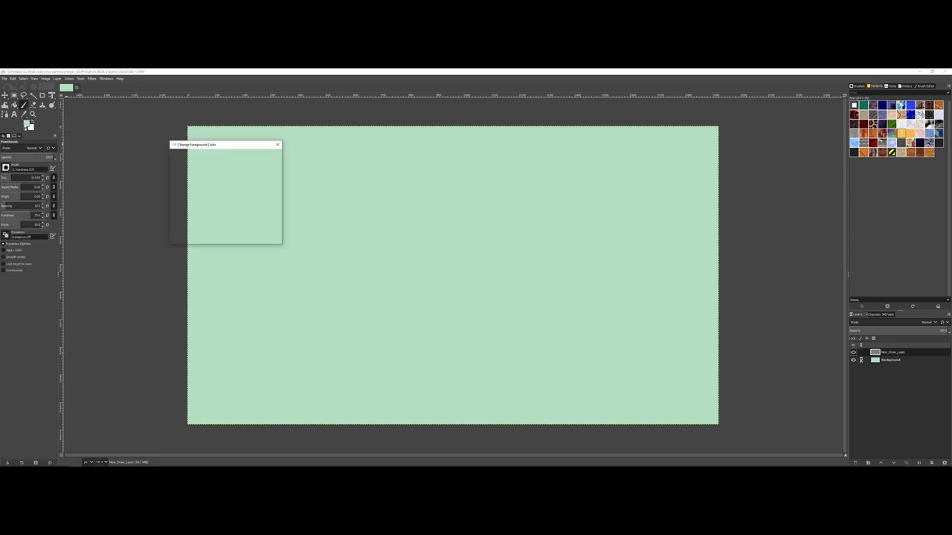
{"action": "left_click", "coordinate": [218, 174]}
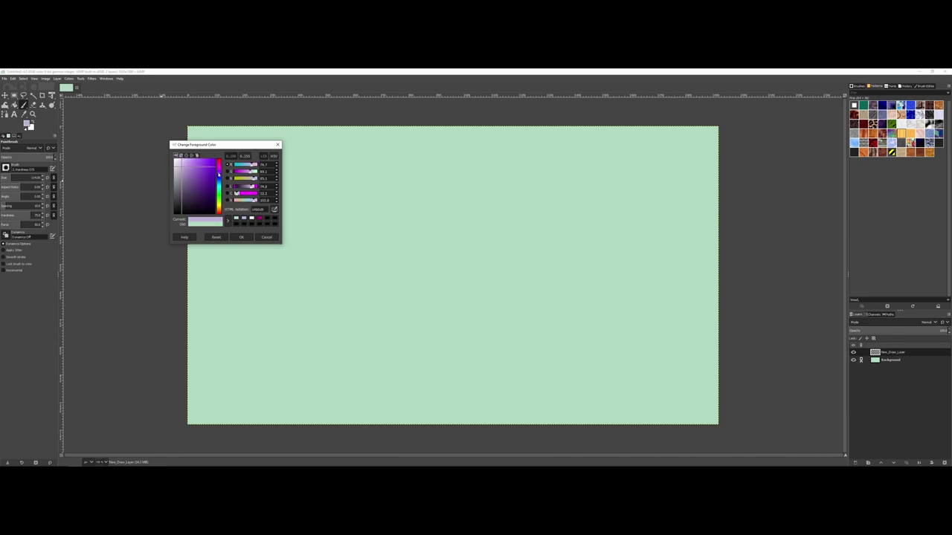
{"action": "left_click", "coordinate": [208, 175]}
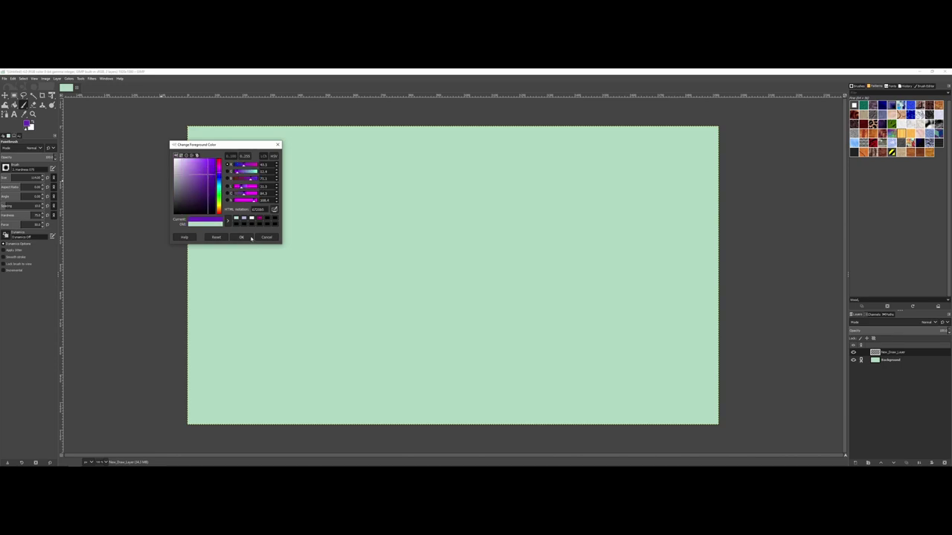
{"action": "left_click", "coordinate": [252, 238]}
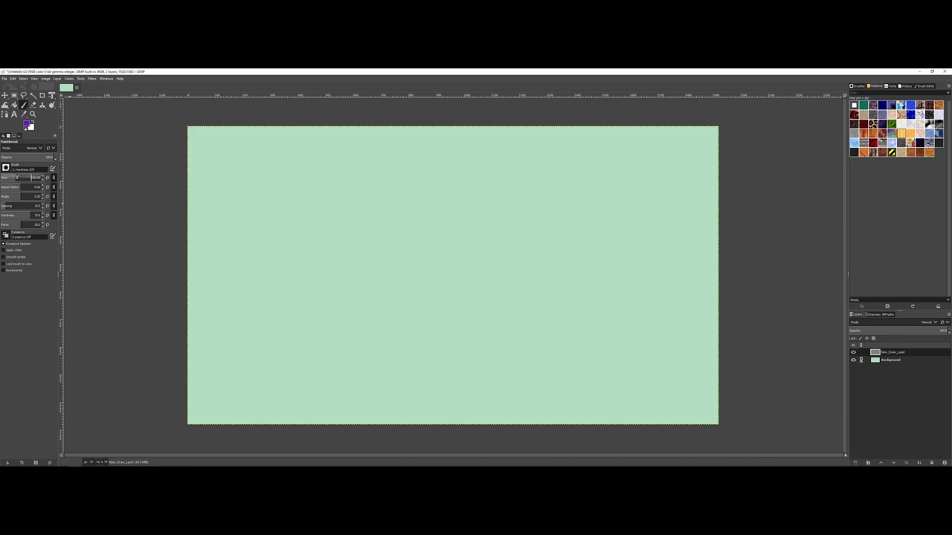
Set the brush size to about 100 and opacity to about 40%
{"action": "left_click", "coordinate": [17, 177]}
{"action": "left_click", "coordinate": [48, 157]}
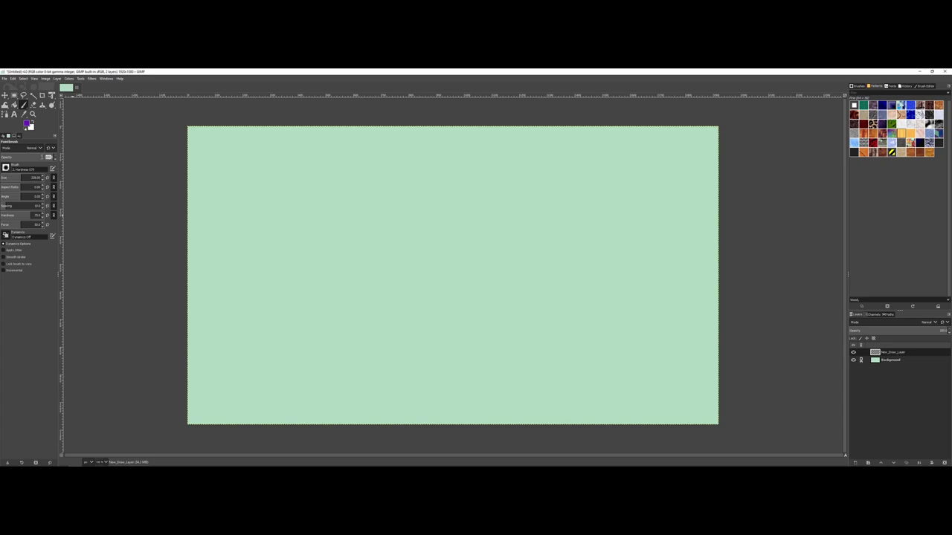
{"action": "left_click", "coordinate": [30, 158]}
Paint a broad soft purple stroke diagonally from top-left to bottom-right on New_Draw_Layer
{"action": "mouse_move", "coordinate": [208, 201]}
{"action": "left_mouse_down"}
{"action": "mouse_move", "coordinate": [266, 164]}
{"action": "mouse_move", "coordinate": [237, 206]}
{"action": "mouse_move", "coordinate": [258, 216]}
{"action": "mouse_move", "coordinate": [335, 182]}
{"action": "mouse_move", "coordinate": [275, 262]}
{"action": "mouse_move", "coordinate": [366, 212]}
{"action": "mouse_move", "coordinate": [391, 212]}
{"action": "mouse_move", "coordinate": [341, 291]}
{"action": "mouse_move", "coordinate": [460, 230]}
{"action": "mouse_move", "coordinate": [412, 281]}
{"action": "mouse_move", "coordinate": [435, 286]}
{"action": "mouse_move", "coordinate": [528, 247]}
{"action": "mouse_move", "coordinate": [460, 337]}
{"action": "mouse_move", "coordinate": [573, 272]}
{"action": "mouse_move", "coordinate": [537, 325]}
{"action": "mouse_move", "coordinate": [555, 344]}
{"action": "mouse_move", "coordinate": [632, 311]}
{"action": "mouse_move", "coordinate": [603, 359]}
{"action": "mouse_move", "coordinate": [684, 313]}
{"action": "mouse_move", "coordinate": [664, 389]}
{"action": "mouse_move", "coordinate": [693, 408]}
{"action": "left_mouse_up"}
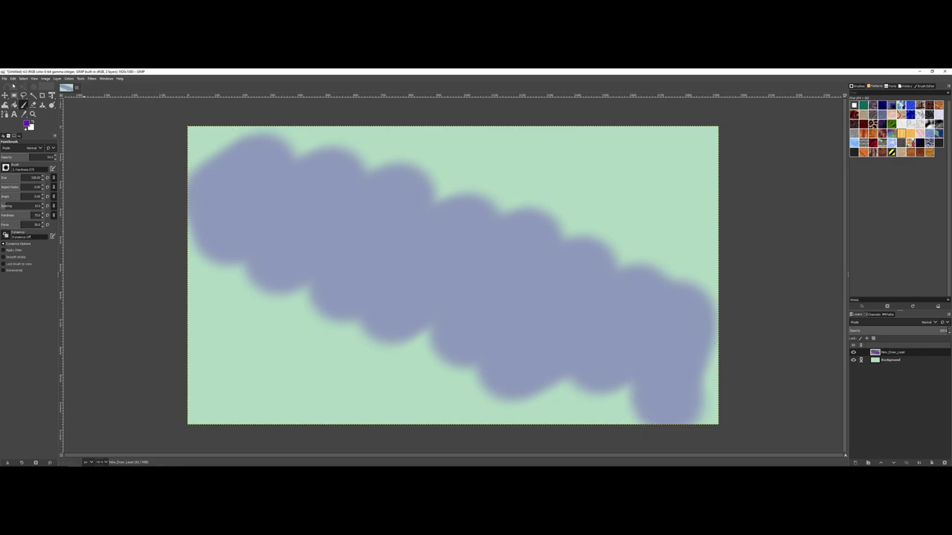
{"action": "left_click", "coordinate": [5, 95]}
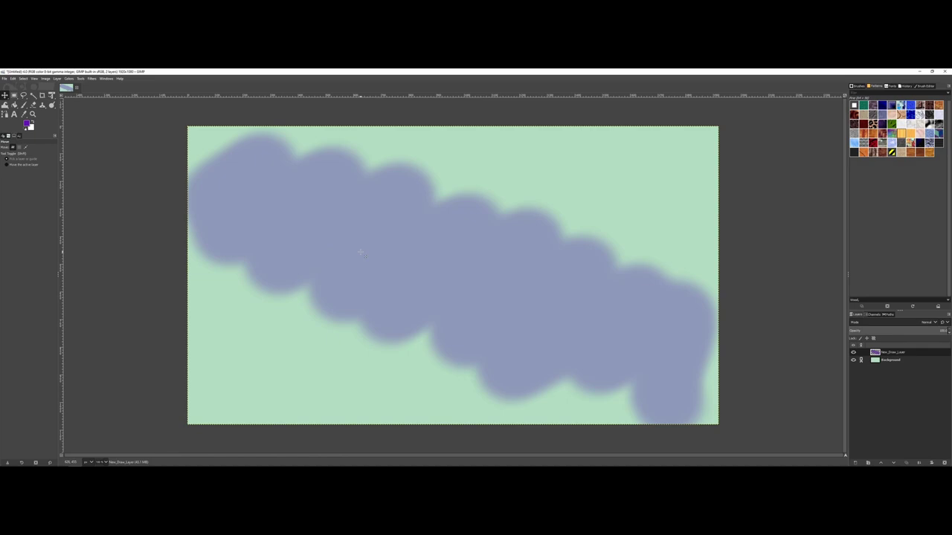
{"action": "mouse_move", "coordinate": [360, 253]}
{"action": "left_mouse_down"}
{"action": "mouse_move", "coordinate": [328, 247]}
{"action": "mouse_move", "coordinate": [332, 227]}
{"action": "mouse_move", "coordinate": [310, 220]}
{"action": "mouse_move", "coordinate": [299, 199]}
{"action": "mouse_move", "coordinate": [214, 186]}
{"action": "mouse_move", "coordinate": [159, 154]}
{"action": "mouse_move", "coordinate": [168, 112]}
{"action": "mouse_move", "coordinate": [274, 229]}
{"action": "mouse_move", "coordinate": [411, 314]}
{"action": "mouse_move", "coordinate": [424, 331]}
{"action": "mouse_move", "coordinate": [398, 362]}
{"action": "mouse_move", "coordinate": [361, 251]}
{"action": "left_mouse_up"}
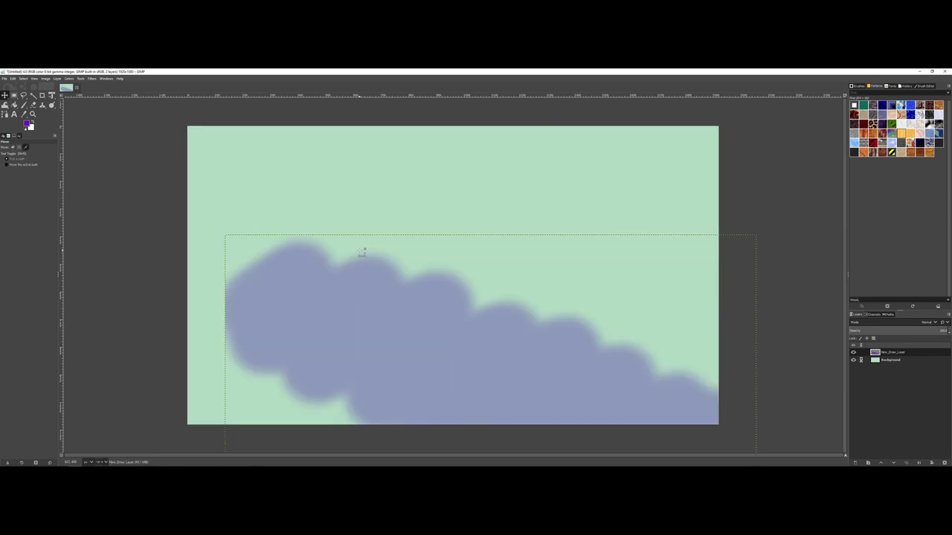
{"action": "key", "text": "Delete"}
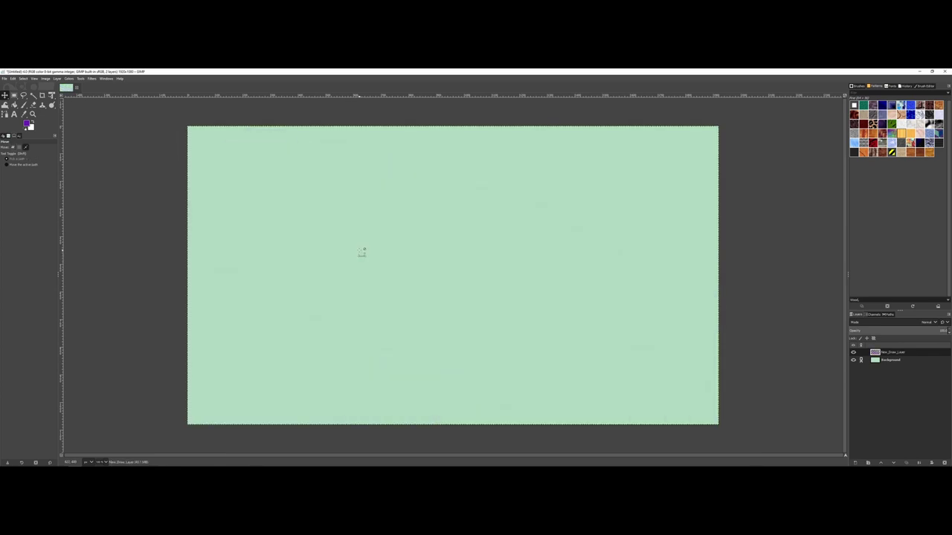
{"action": "left_click", "coordinate": [11, 78]}
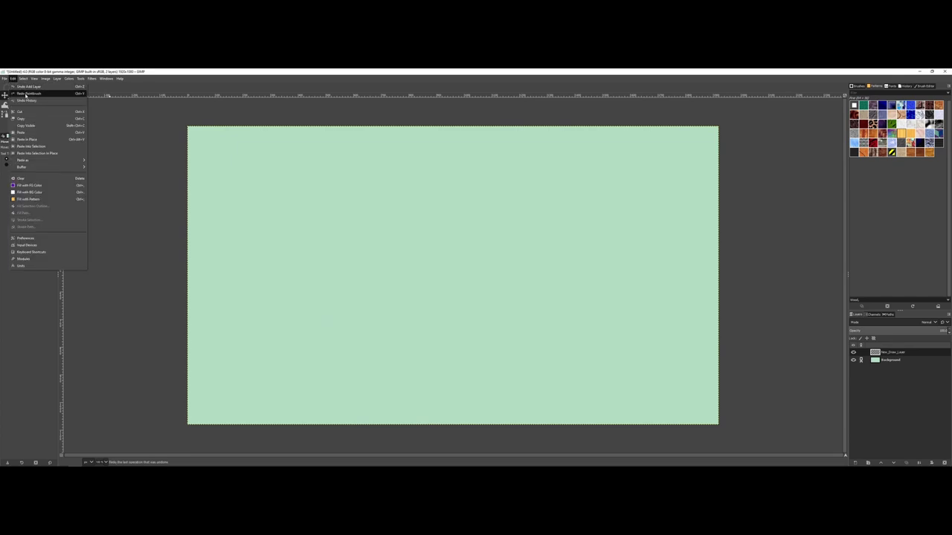
{"action": "left_click", "coordinate": [30, 93]}
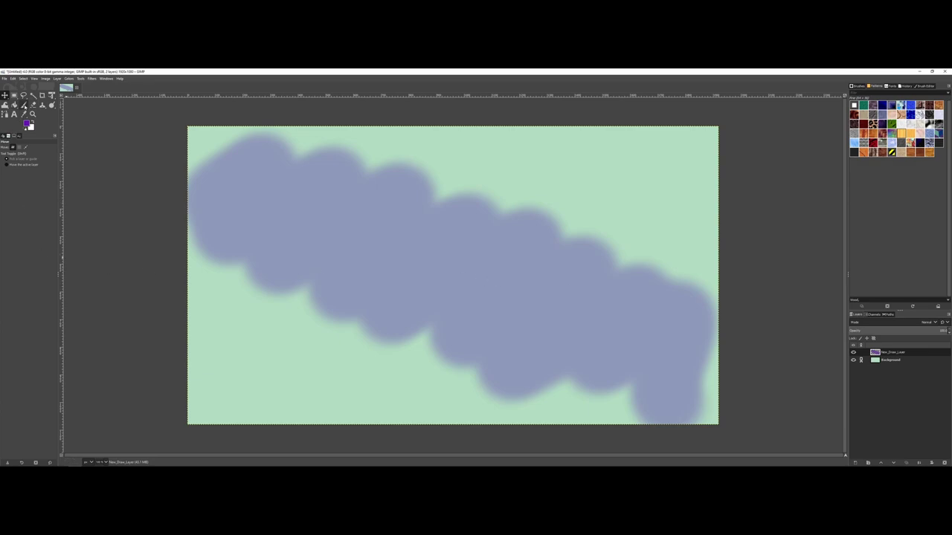
{"action": "left_click", "coordinate": [24, 105]}
Change the foreground colour to teal and select the star-shaped flower brush
{"action": "left_click", "coordinate": [28, 125]}
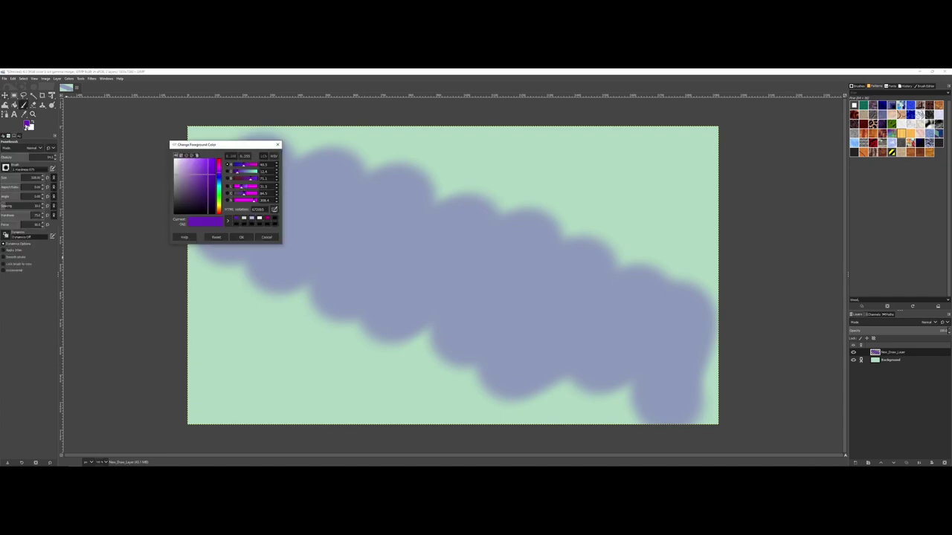
{"action": "mouse_move", "coordinate": [218, 171]}
{"action": "left_mouse_down"}
{"action": "mouse_move", "coordinate": [219, 185]}
{"action": "mouse_move", "coordinate": [199, 167]}
{"action": "left_mouse_up"}
{"action": "left_click", "coordinate": [241, 236]}
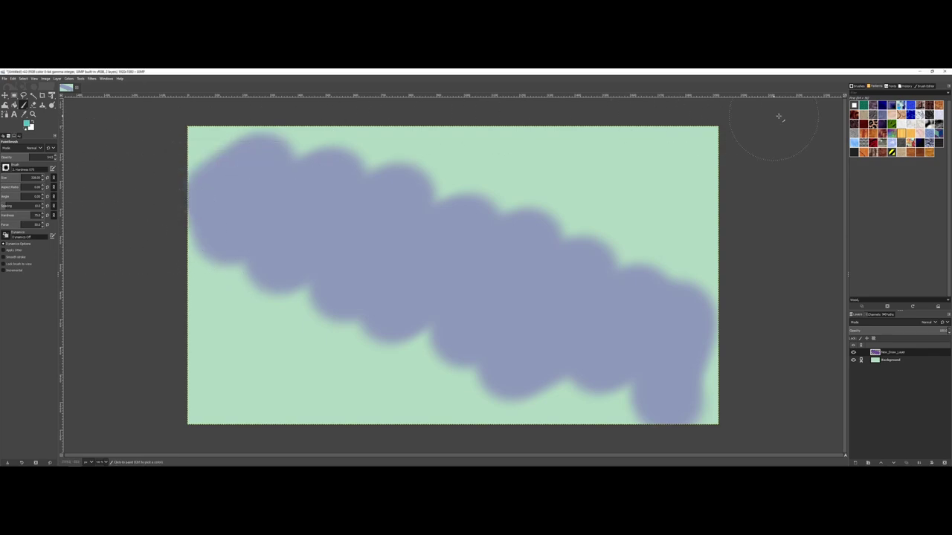
{"action": "left_click", "coordinate": [857, 87]}
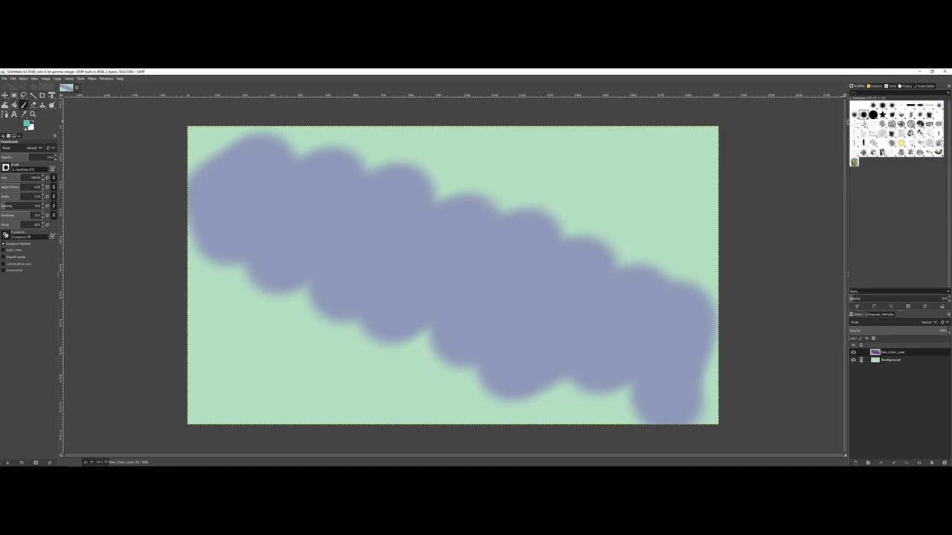
{"action": "left_click", "coordinate": [873, 105]}
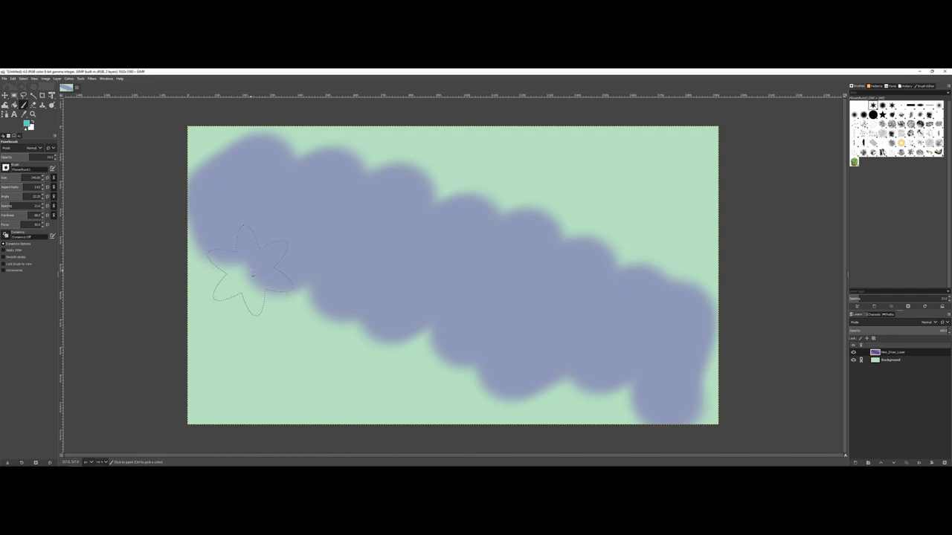
Paint a teal star-brush stroke diagonally across the canvas through the purple band
{"action": "mouse_move", "coordinate": [231, 260]}
{"action": "left_mouse_down"}
{"action": "mouse_move", "coordinate": [290, 272]}
{"action": "mouse_move", "coordinate": [339, 257]}
{"action": "mouse_move", "coordinate": [340, 295]}
{"action": "mouse_move", "coordinate": [451, 287]}
{"action": "mouse_move", "coordinate": [511, 330]}
{"action": "mouse_move", "coordinate": [592, 338]}
{"action": "mouse_move", "coordinate": [649, 366]}
{"action": "mouse_move", "coordinate": [687, 328]}
{"action": "mouse_move", "coordinate": [688, 258]}
{"action": "mouse_move", "coordinate": [693, 276]}
{"action": "mouse_move", "coordinate": [685, 286]}
{"action": "mouse_move", "coordinate": [656, 270]}
{"action": "mouse_move", "coordinate": [588, 264]}
{"action": "mouse_move", "coordinate": [504, 213]}
{"action": "mouse_move", "coordinate": [361, 163]}
{"action": "mouse_move", "coordinate": [250, 154]}
{"action": "left_mouse_up"}
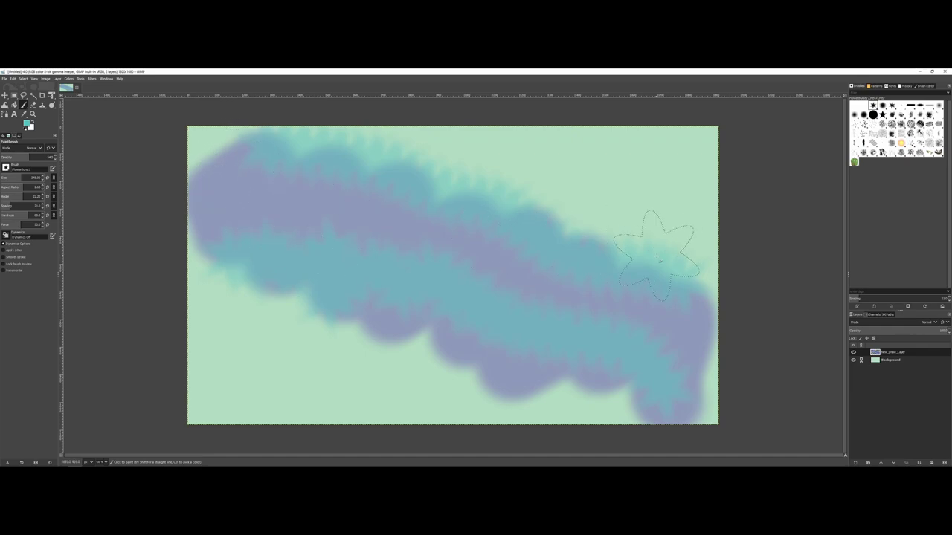
{"action": "key", "text": "m"}
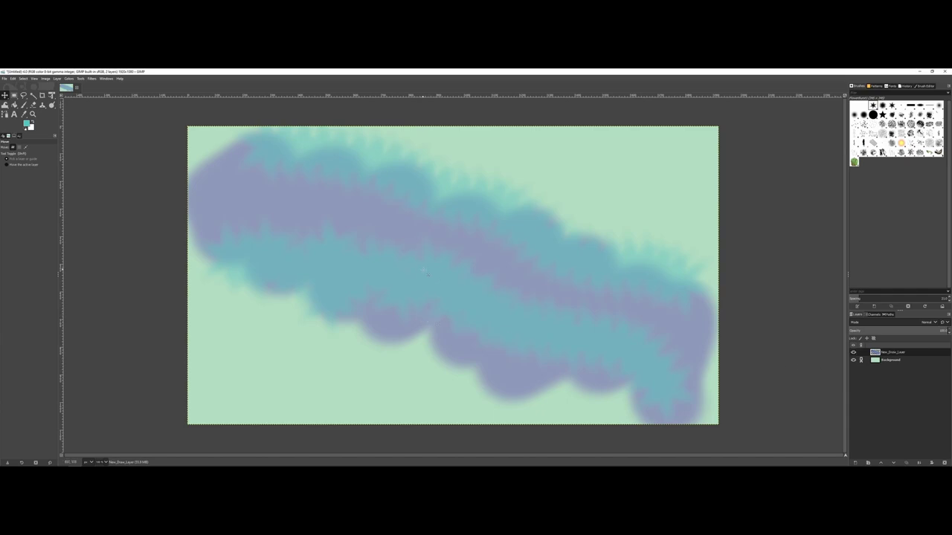
Nudge the stroke layer slightly, then undo the move and the teal strokes with Ctrl+Z
{"action": "mouse_move", "coordinate": [443, 291]}
{"action": "left_mouse_down"}
{"action": "mouse_move", "coordinate": [413, 305]}
{"action": "mouse_move", "coordinate": [451, 334]}
{"action": "mouse_move", "coordinate": [440, 288]}
{"action": "left_mouse_up"}
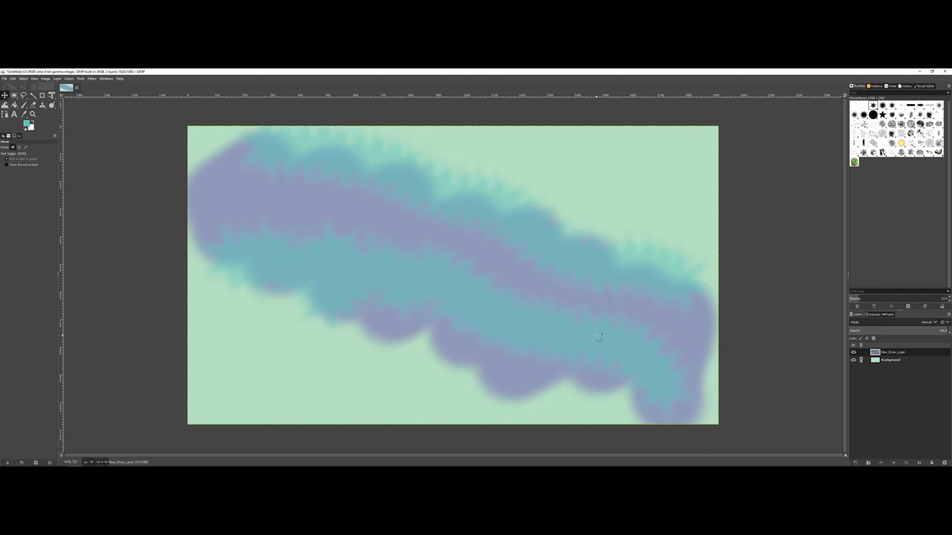
{"action": "key", "text": "ctrl+z"}
{"action": "key", "text": "ctrl+z"}
{"action": "key", "text": "ctrl+z"}
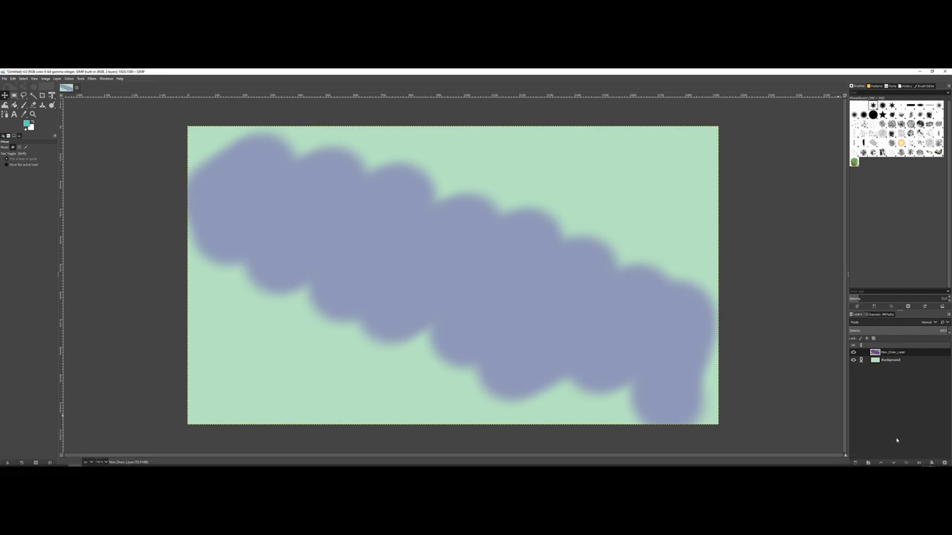
Add a new layer named New_Draw_Layer_2
{"action": "left_click", "coordinate": [854, 463]}
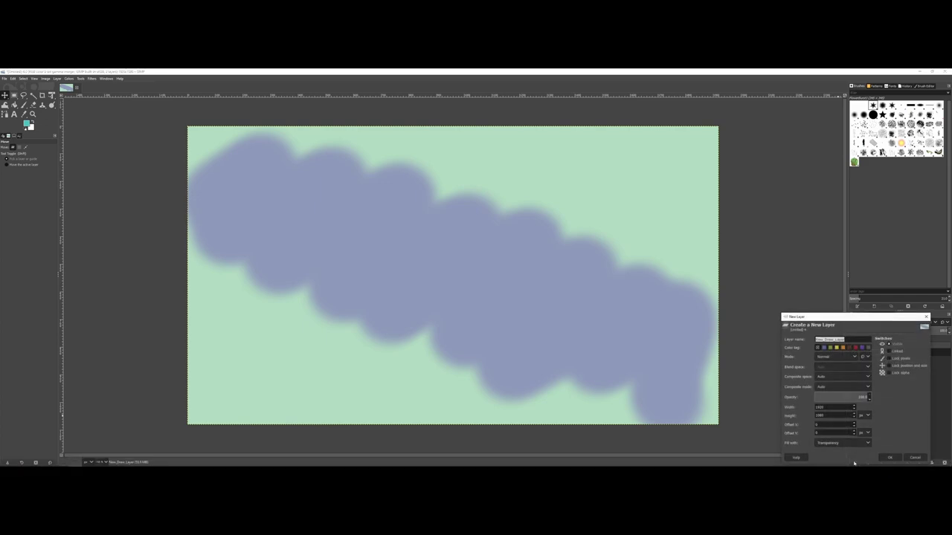
{"action": "left_click", "coordinate": [851, 339]}
{"action": "left_click", "coordinate": [896, 458]}
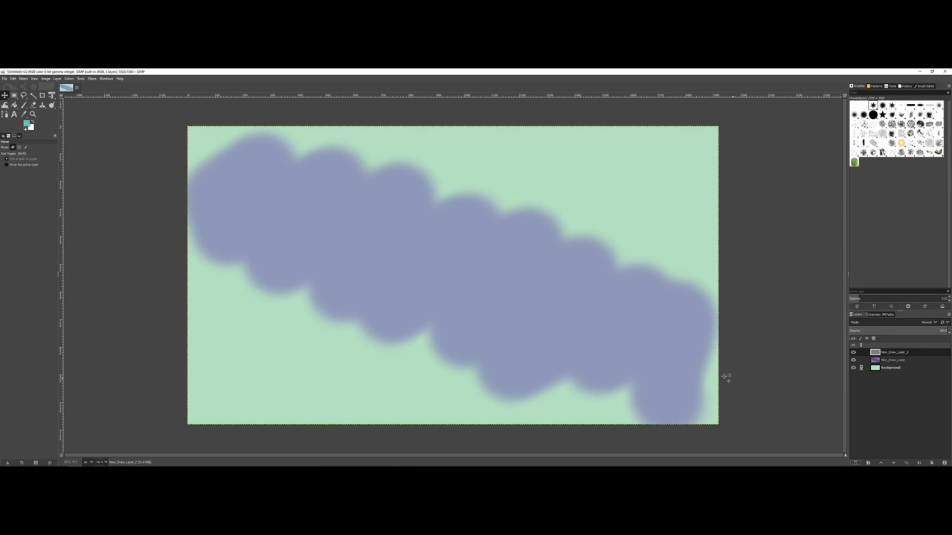
With a higher-opacity Paintbrush, paint teal star strokes along the lower and upper edges of the purple band
{"action": "left_click", "coordinate": [24, 105]}
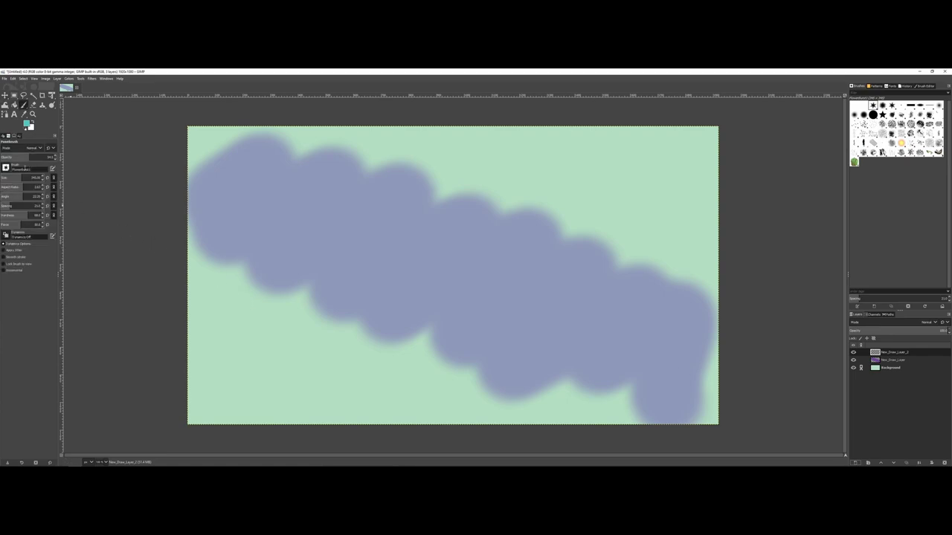
{"action": "left_click_drag", "start_coordinate": [27, 157], "coordinate": [40, 155]}
{"action": "left_click_drag", "start_coordinate": [235, 251], "coordinate": [653, 401]}
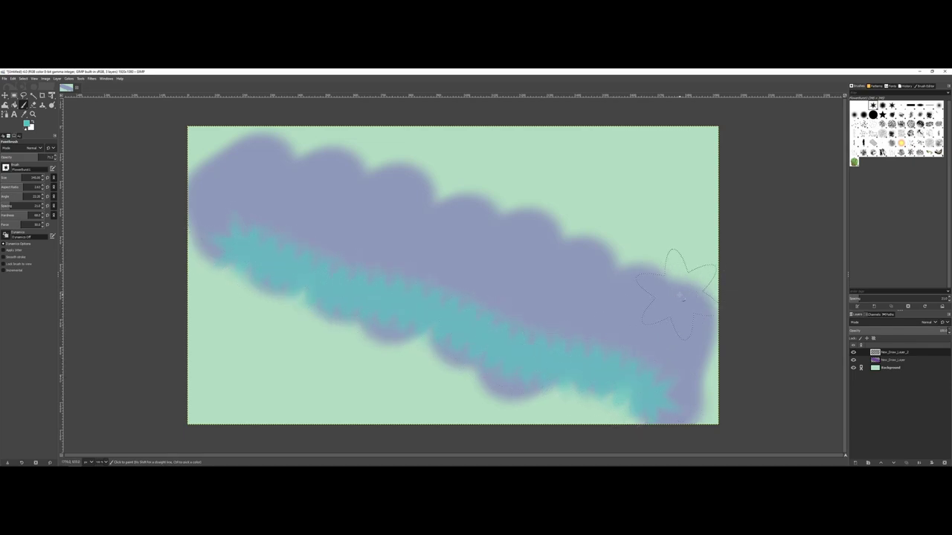
{"action": "mouse_move", "coordinate": [691, 268]}
{"action": "left_mouse_down"}
{"action": "mouse_move", "coordinate": [676, 287]}
{"action": "mouse_move", "coordinate": [600, 228]}
{"action": "mouse_move", "coordinate": [494, 221]}
{"action": "mouse_move", "coordinate": [435, 179]}
{"action": "mouse_move", "coordinate": [232, 146]}
{"action": "left_mouse_up"}
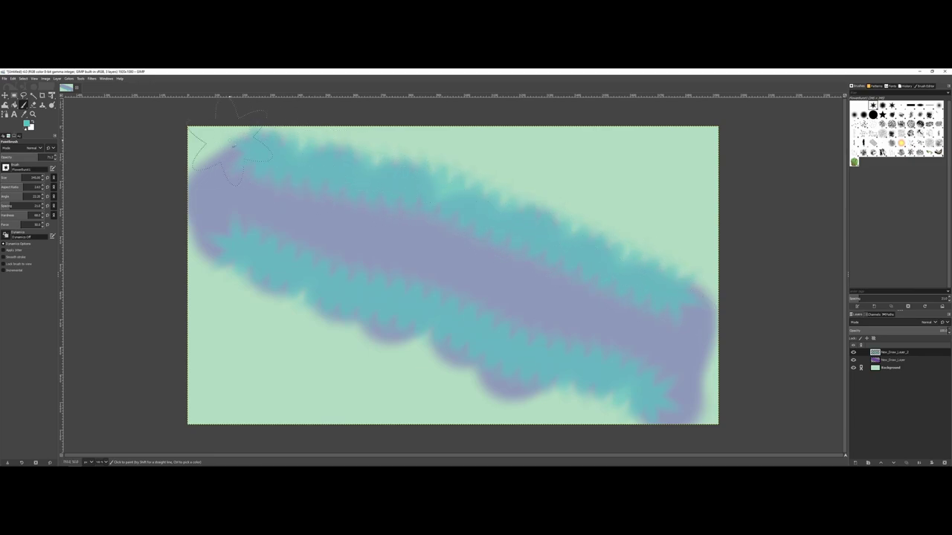
{"action": "key", "text": "m"}
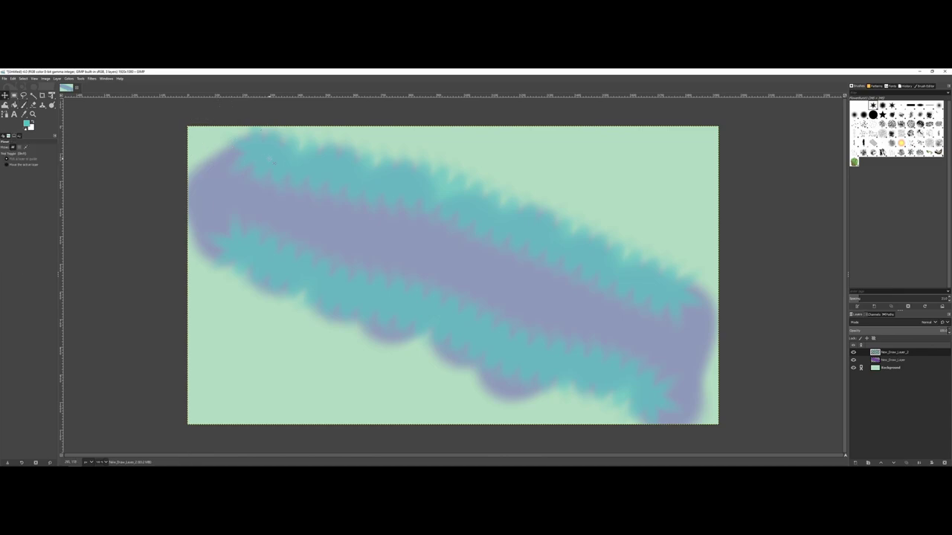
Shift the teal-stroke layer down and left, then link the Background and New_Draw_Layer
{"action": "left_click_drag", "start_coordinate": [273, 162], "coordinate": [298, 152]}
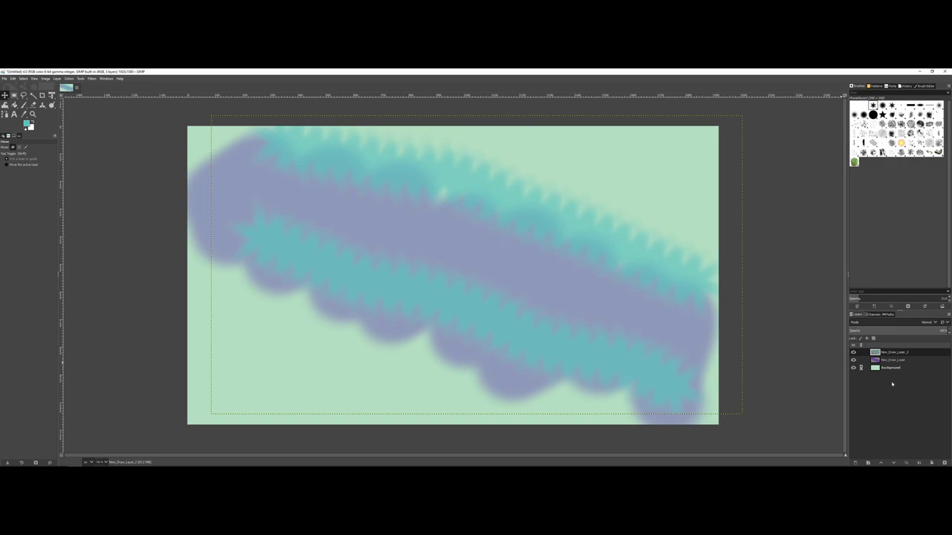
{"action": "left_click", "coordinate": [862, 368]}
{"action": "left_click", "coordinate": [862, 361]}
{"action": "left_click", "coordinate": [903, 361]}
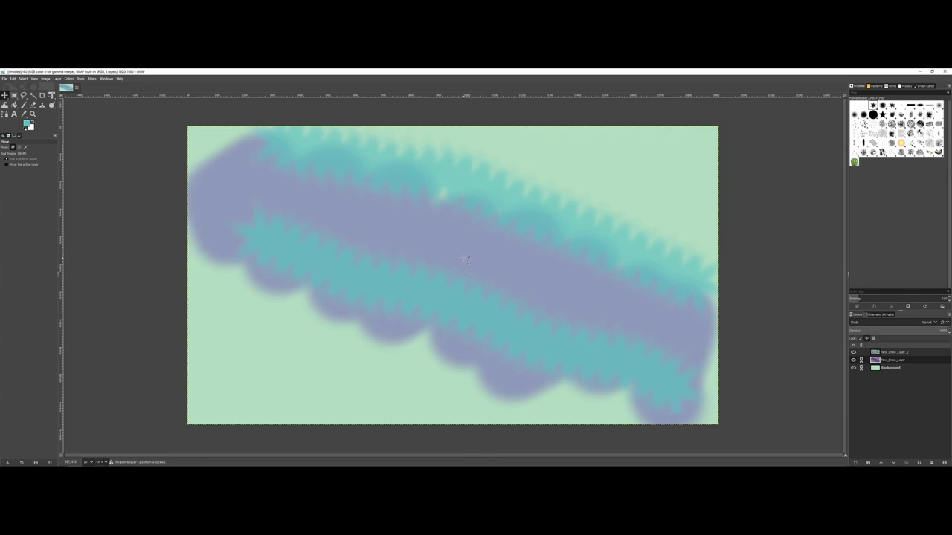
Drag the teal New_Draw_Layer_2 left and down so its strokes hug the purple band
{"action": "left_click", "coordinate": [450, 262]}
{"action": "left_click", "coordinate": [916, 368]}
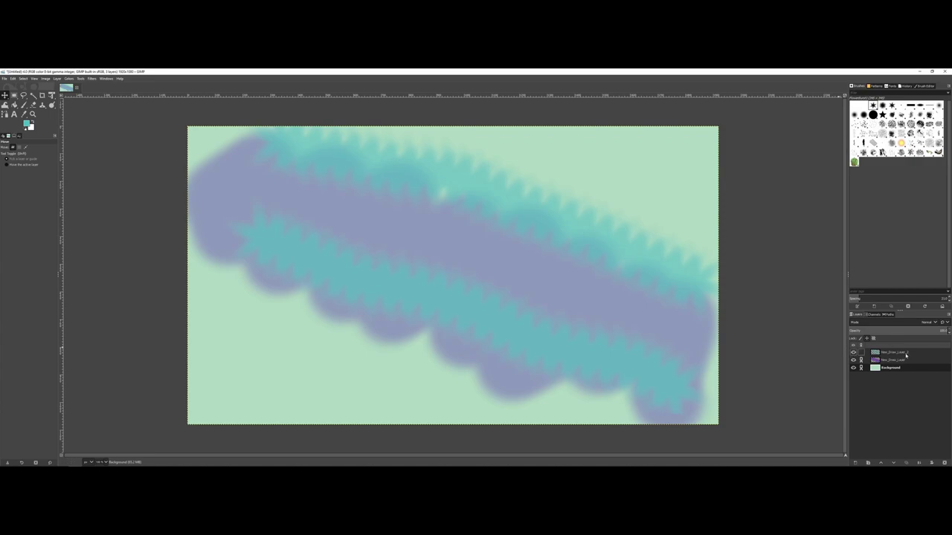
{"action": "left_click", "coordinate": [574, 303]}
{"action": "left_click_drag", "start_coordinate": [614, 263], "coordinate": [570, 274]}
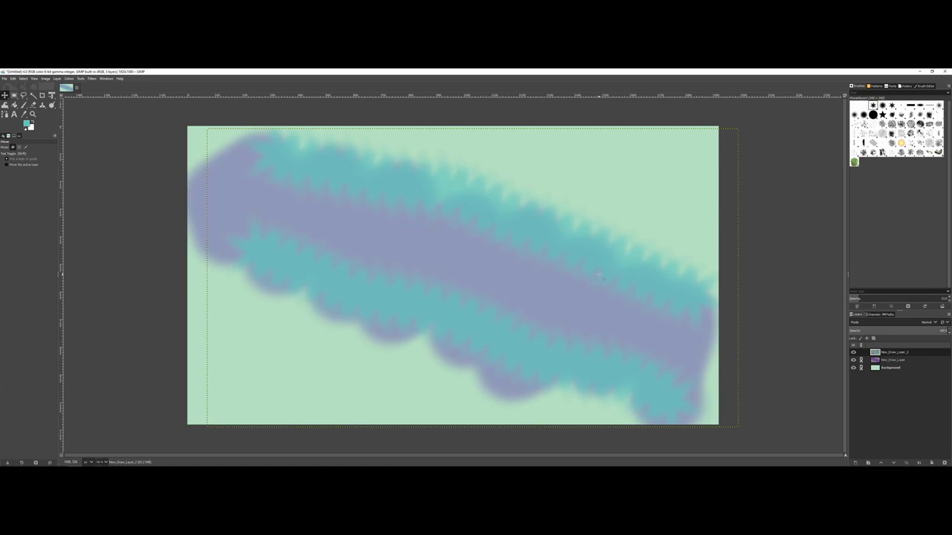
Turn off the chain link on New_Draw_Layer and reselect it
{"action": "left_click", "coordinate": [899, 361]}
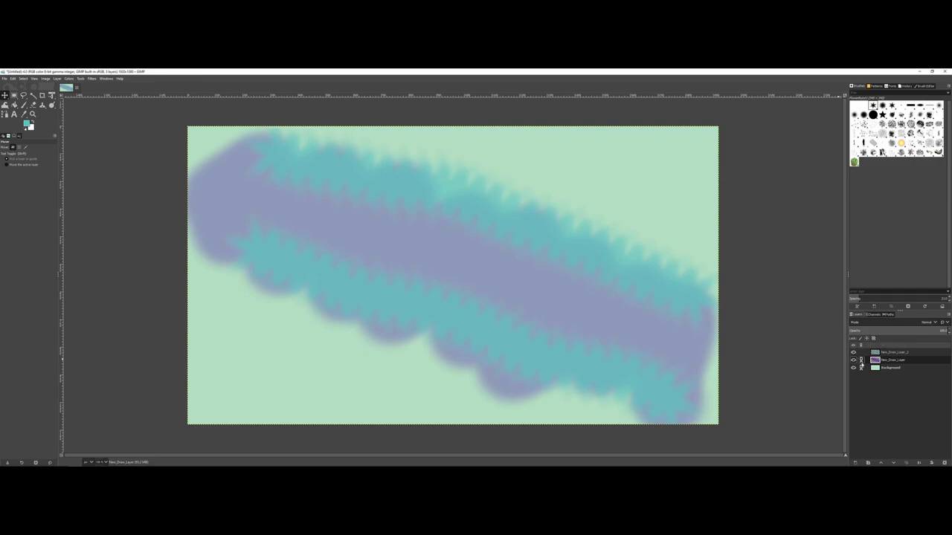
{"action": "left_click", "coordinate": [861, 360]}
{"action": "left_click", "coordinate": [884, 369]}
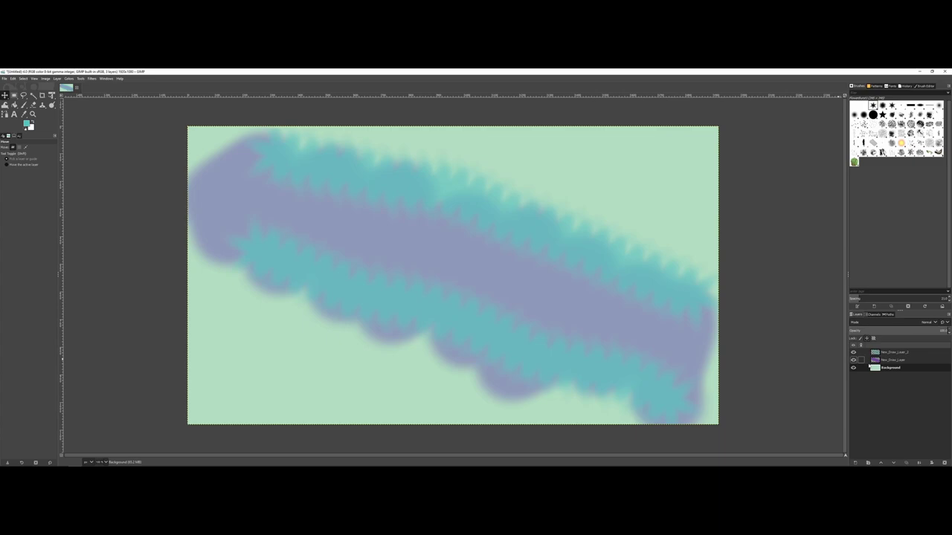
{"action": "left_click", "coordinate": [893, 362]}
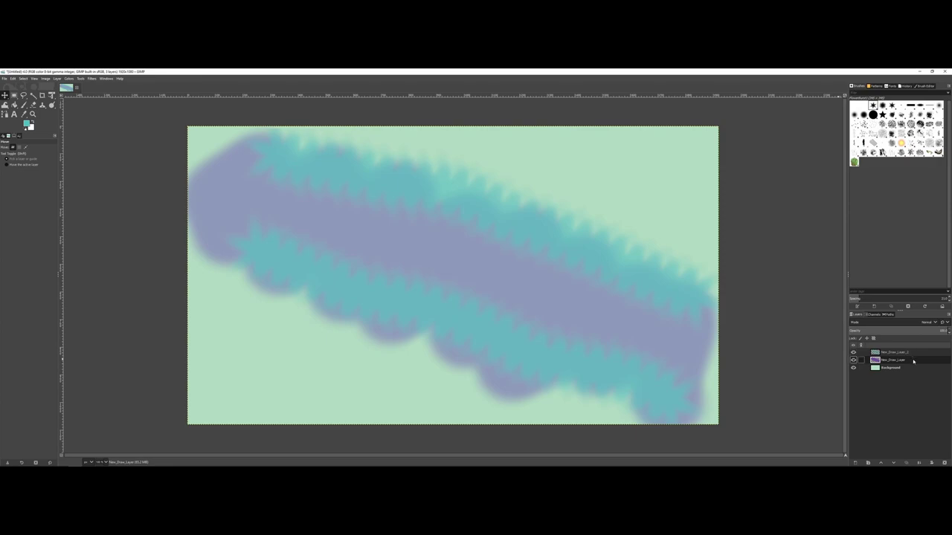
Drag New_Draw_Layer above New_Draw_Layer_2 in the Layers panel so purple overlaps teal
{"action": "mouse_move", "coordinate": [914, 360]}
{"action": "left_mouse_down"}
{"action": "mouse_move", "coordinate": [912, 352]}
{"action": "mouse_move", "coordinate": [911, 371]}
{"action": "mouse_move", "coordinate": [905, 351]}
{"action": "left_mouse_up"}
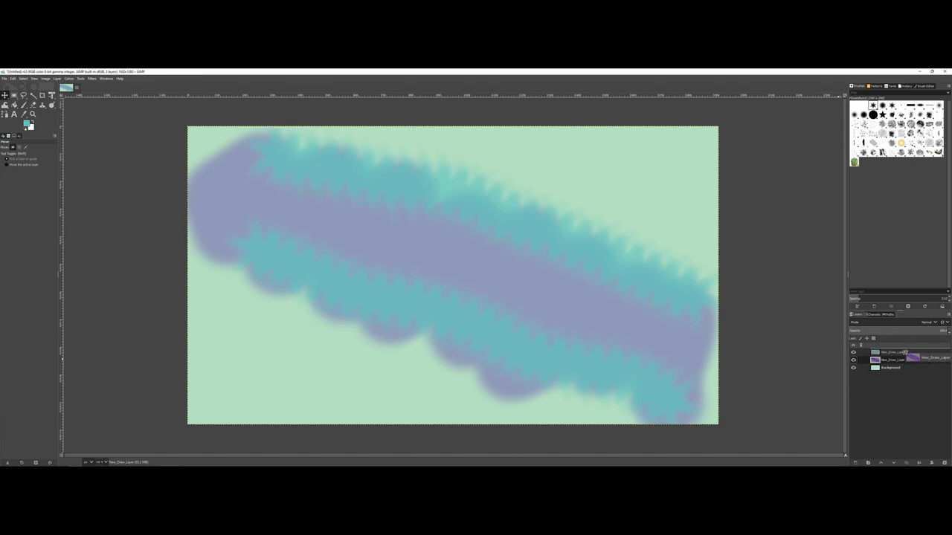
{"action": "left_click_drag", "start_coordinate": [906, 352], "coordinate": [906, 353]}
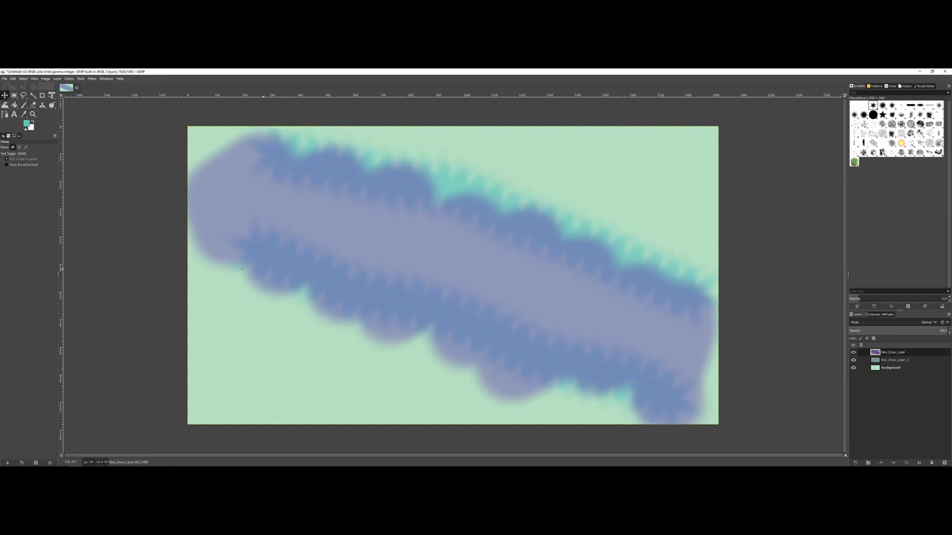
Save the composition as an XCF named LayersDemo.xcf in Desktop's GIMP_Project folder
{"action": "left_click", "coordinate": [5, 78]}
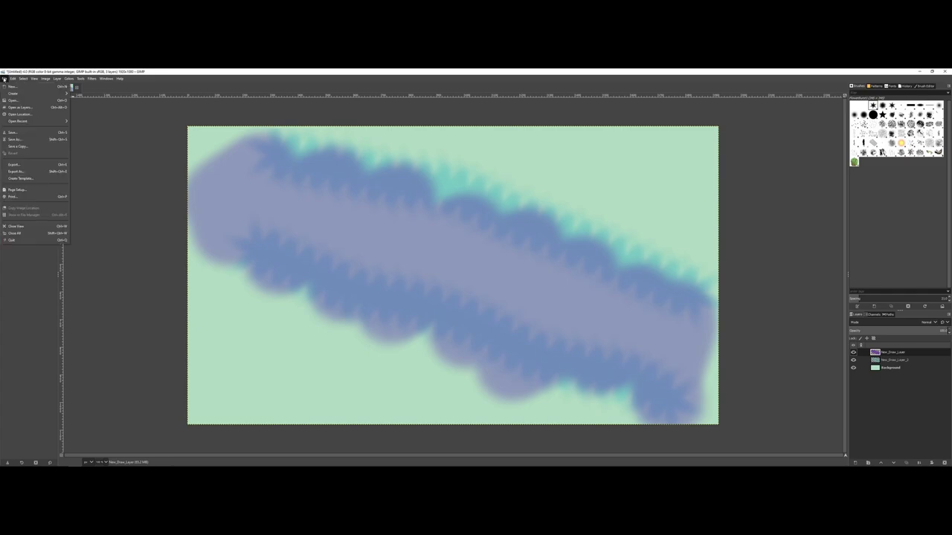
{"action": "left_click", "coordinate": [19, 134]}
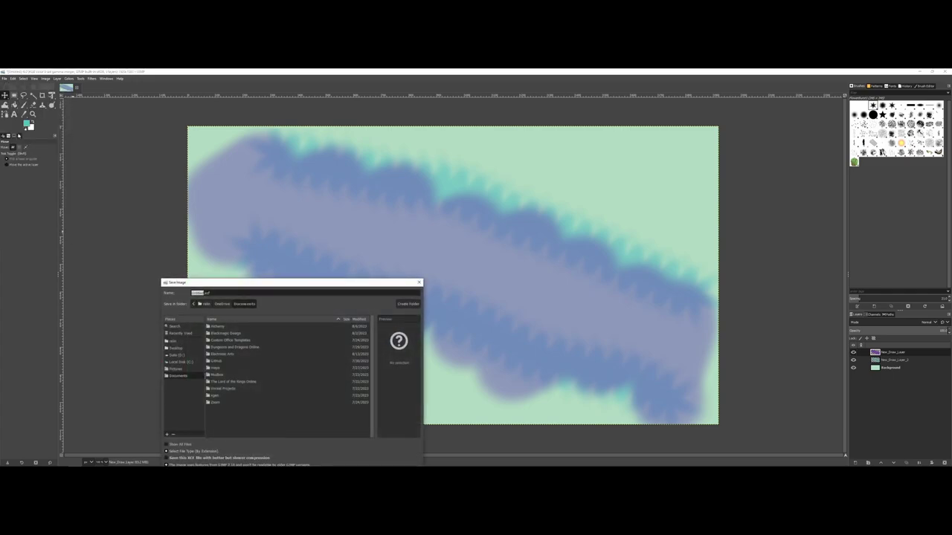
{"action": "left_click_drag", "start_coordinate": [212, 281], "coordinate": [180, 239]}
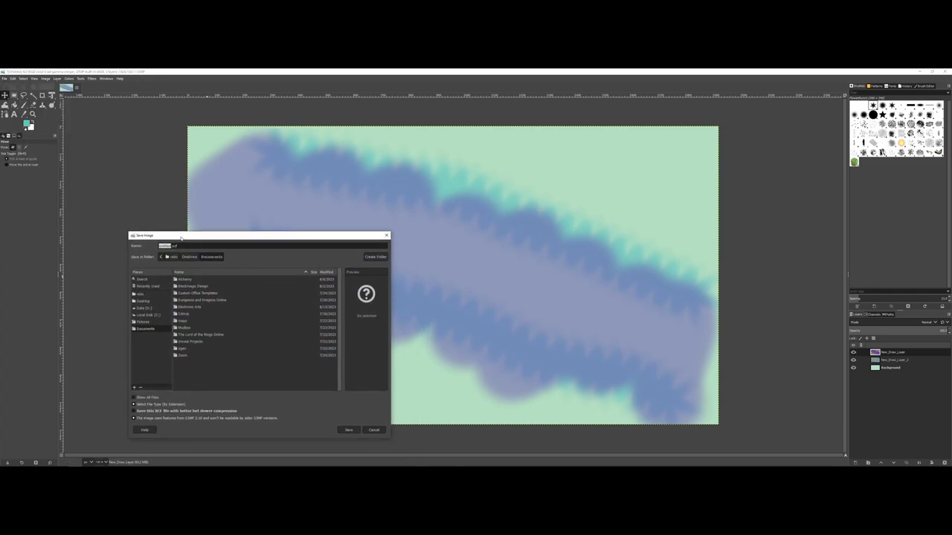
{"action": "left_click", "coordinate": [144, 301]}
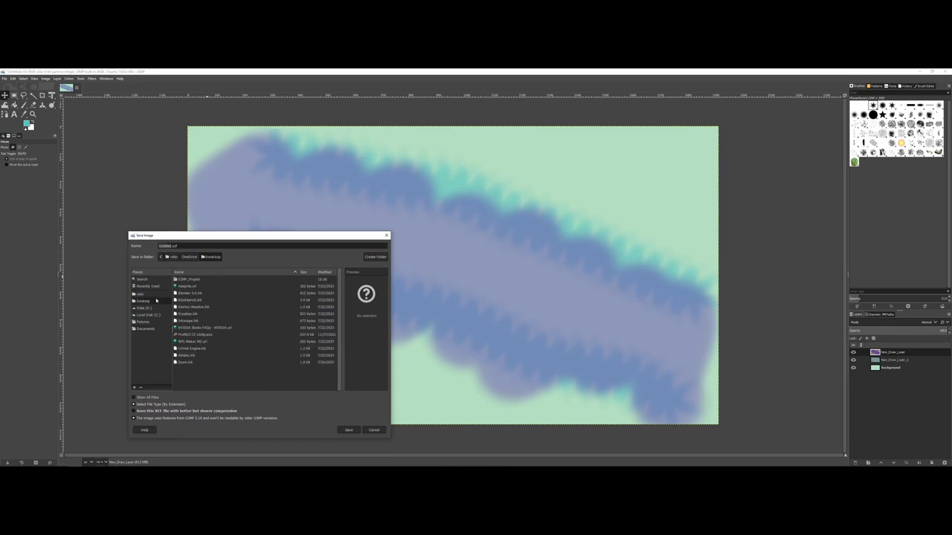
{"action": "double_click", "coordinate": [182, 278]}
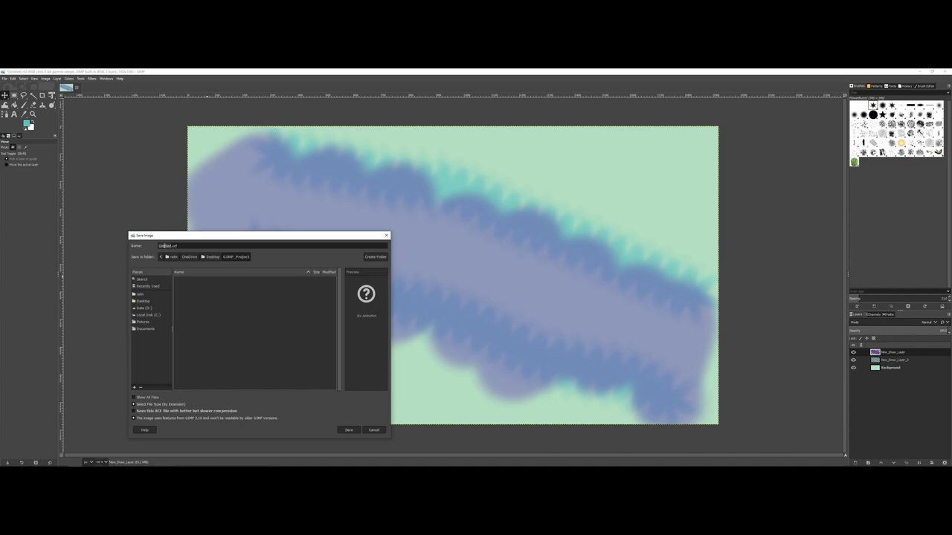
{"action": "key", "text": "ctrl+f"}
{"action": "double_click", "coordinate": [165, 246]}
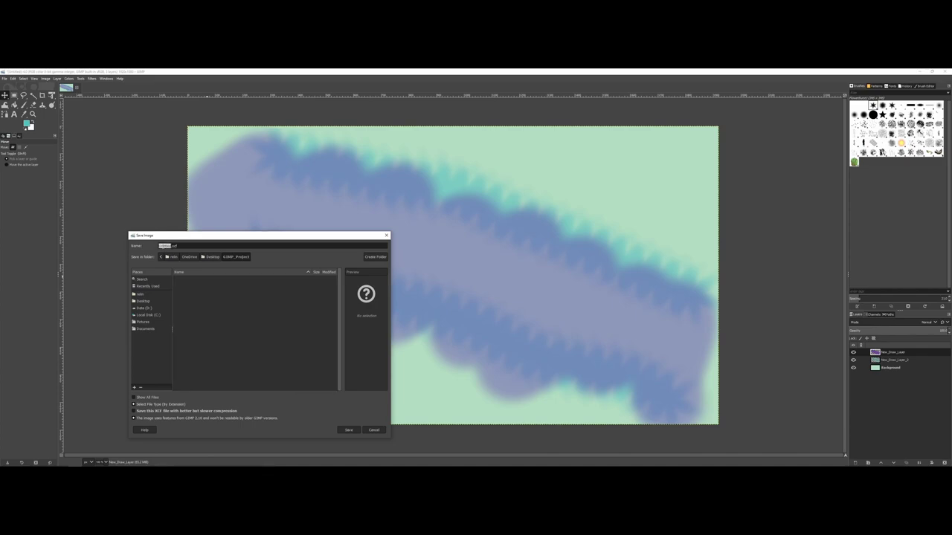
{"action": "type", "text": "Layers04"}
{"action": "key", "text": "Return"}
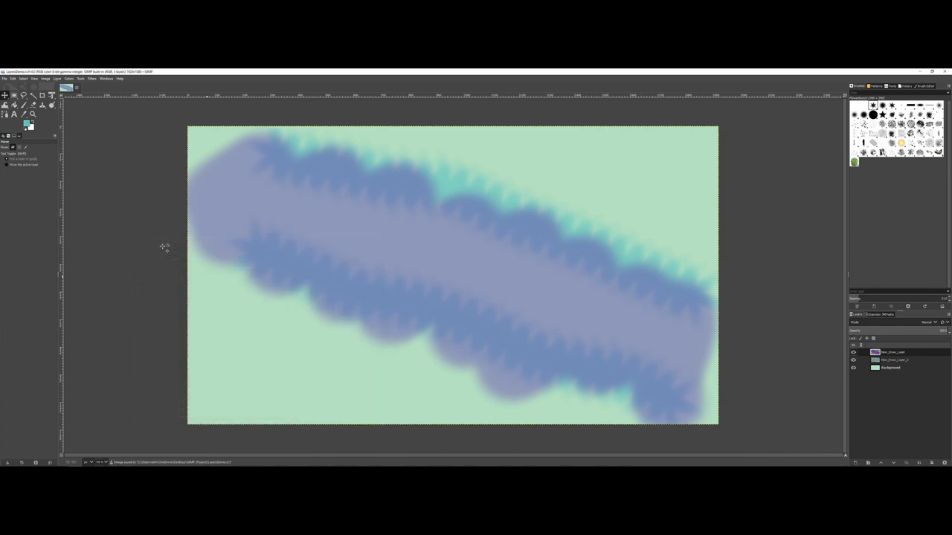
{"action": "key", "text": "alt+Tab"}
Switch to File Explorer's GIMP_Project folder, then to the Pixabay browser window
{"action": "key", "text": "alt+Tab"}
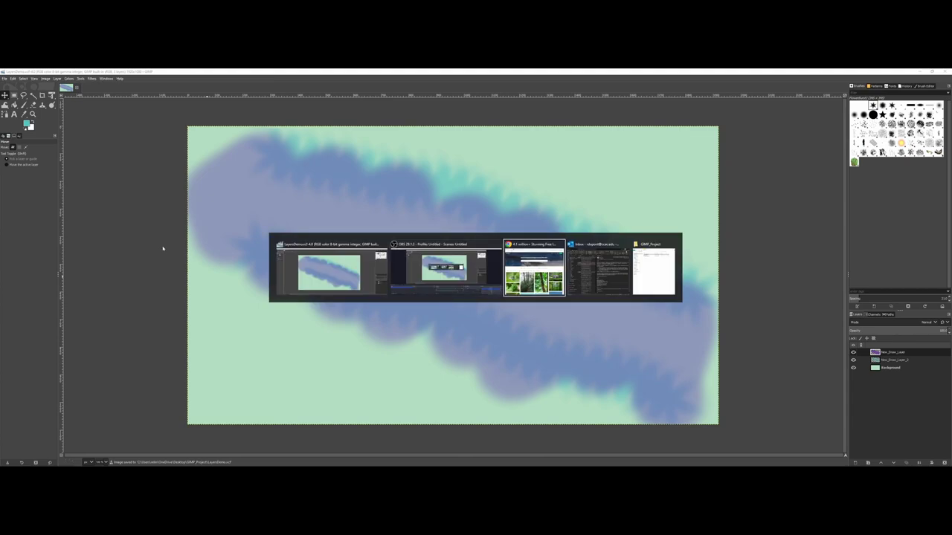
{"action": "key", "text": "alt+Tab"}
{"action": "key", "text": "alt+Tab"}
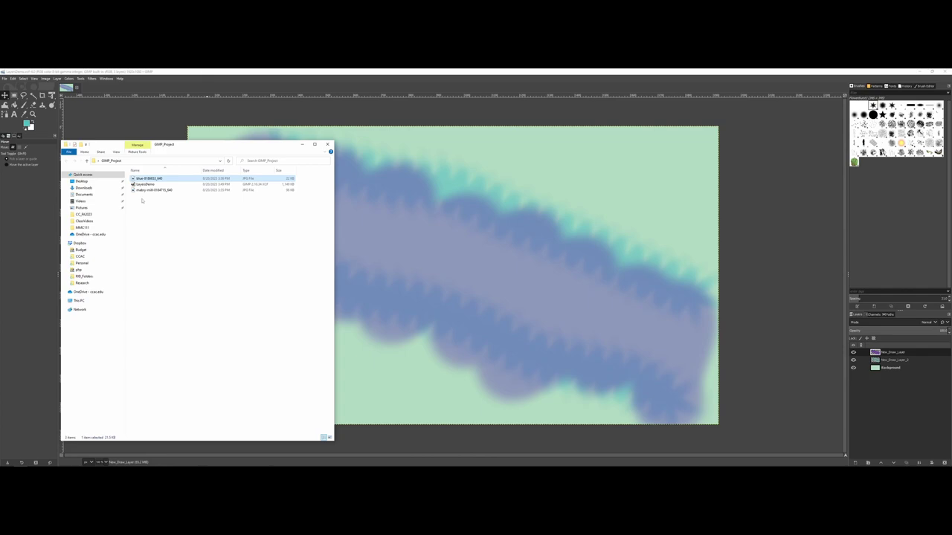
{"action": "key", "text": "alt+Tab"}
{"action": "key", "text": "alt+Tab"}
{"action": "key", "text": "alt+Tab"}
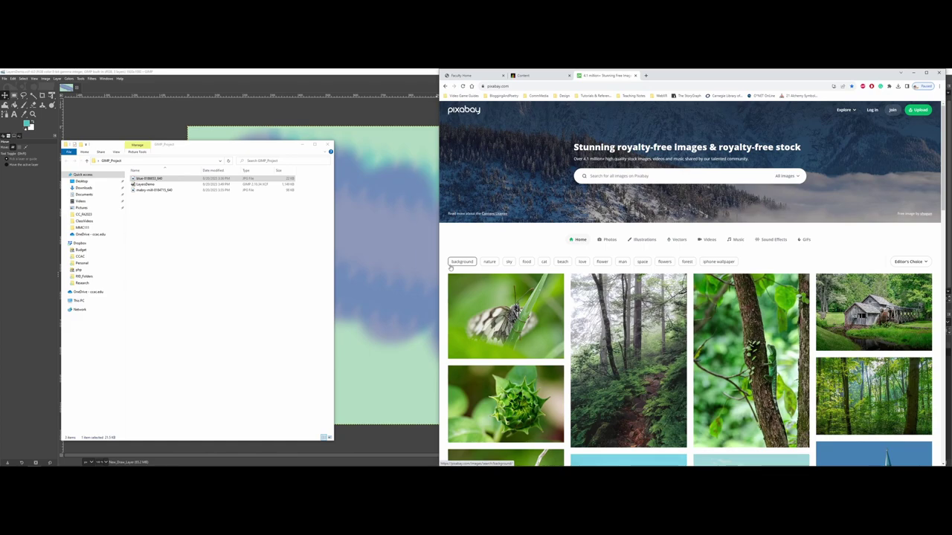
Look over a few Pixabay thumbnails, then bring the GIMP window back to the front
{"action": "mouse_move", "coordinate": [499, 285]}
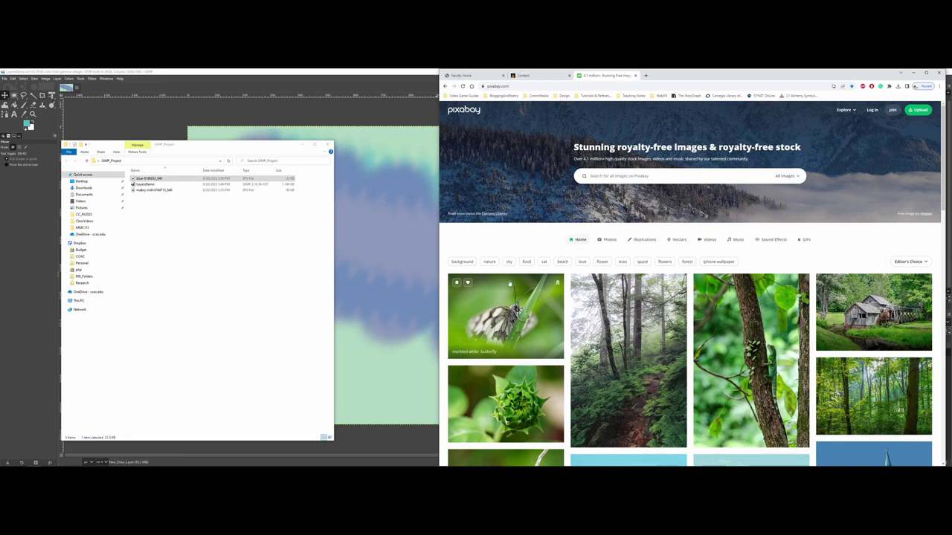
{"action": "mouse_move", "coordinate": [606, 284]}
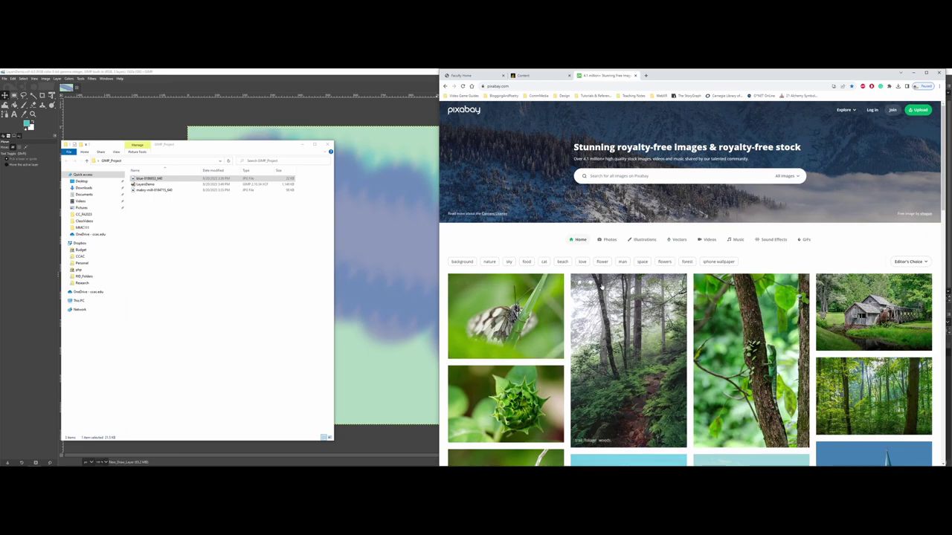
{"action": "left_click", "coordinate": [321, 71]}
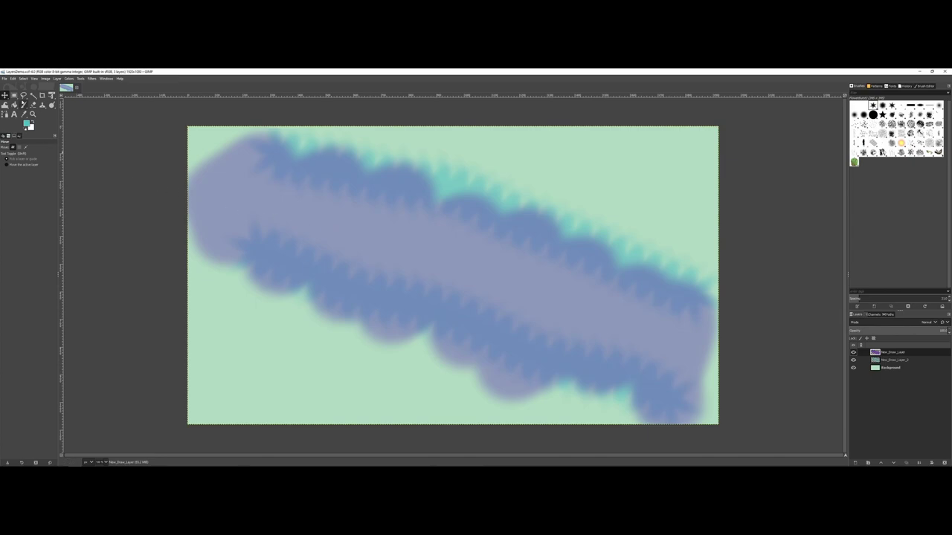
Browse the Edit, View and Layer menus without changes, ending with the File menu open
{"action": "left_click", "coordinate": [18, 79]}
{"action": "left_click", "coordinate": [19, 80]}
{"action": "left_click", "coordinate": [33, 79]}
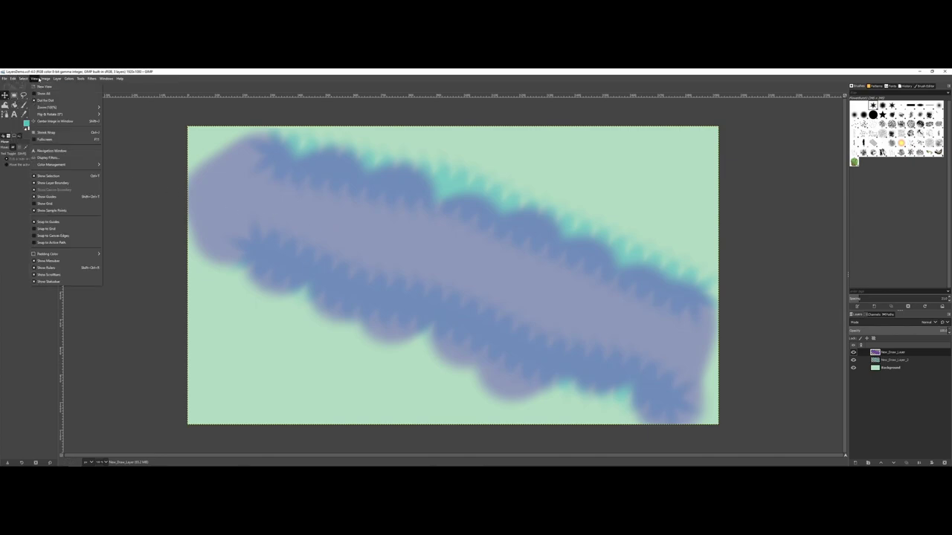
{"action": "mouse_move", "coordinate": [43, 80]}
{"action": "left_click", "coordinate": [12, 79]}
{"action": "left_click", "coordinate": [12, 80]}
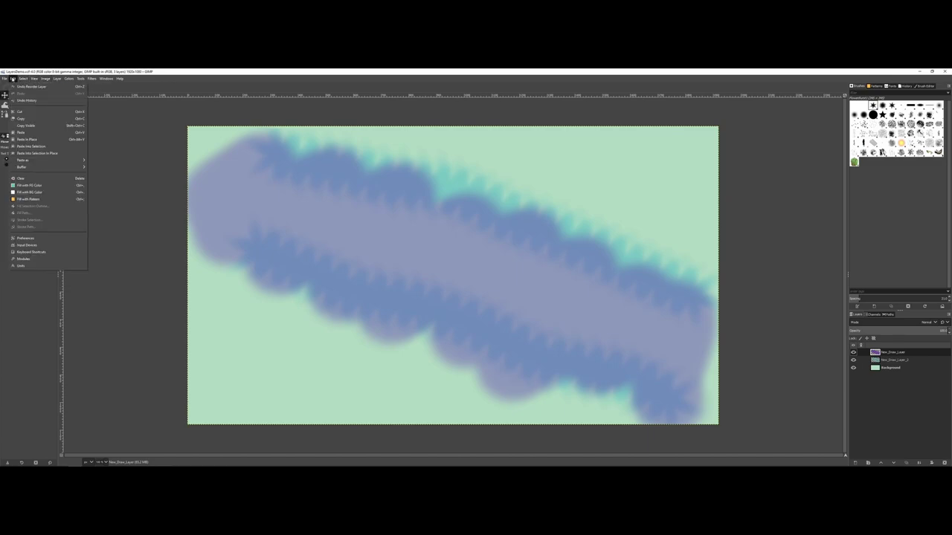
{"action": "mouse_move", "coordinate": [55, 78]}
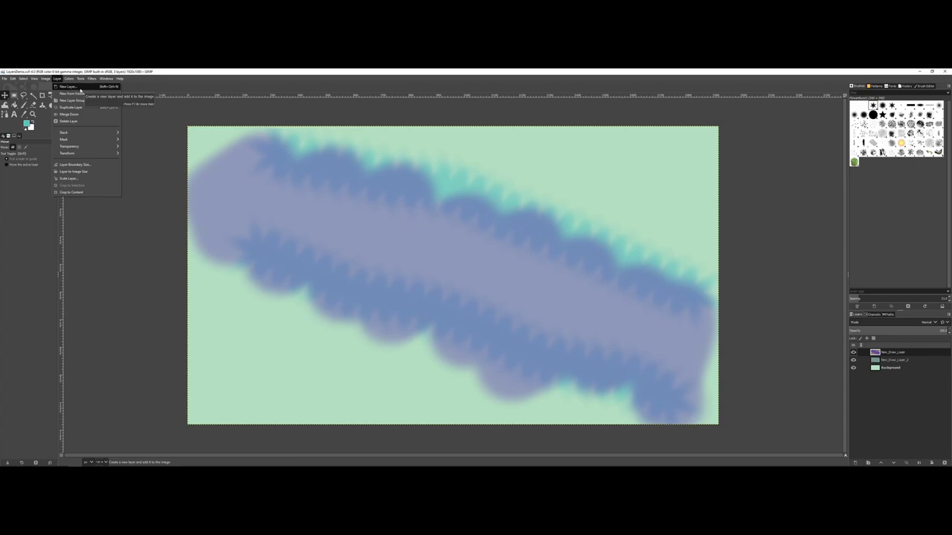
{"action": "left_click", "coordinate": [57, 79]}
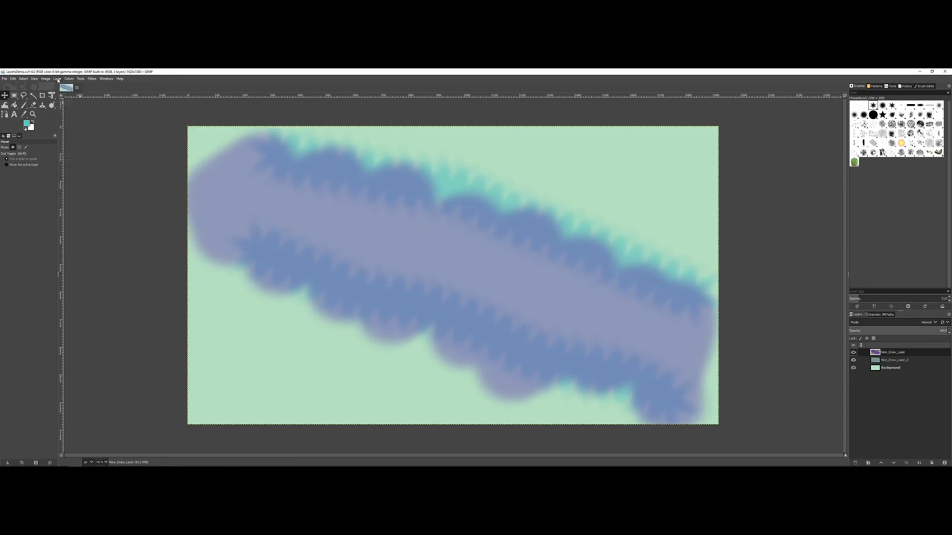
{"action": "left_click", "coordinate": [4, 79]}
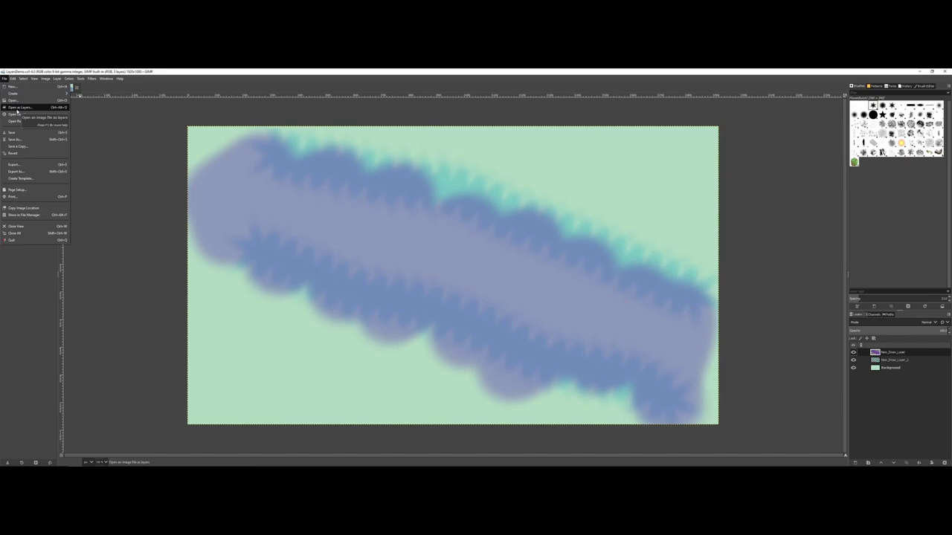
Add mabry-mill-8184715_640.jpg as a new top layer via File > Open as Layers
{"action": "left_click", "coordinate": [18, 108]}
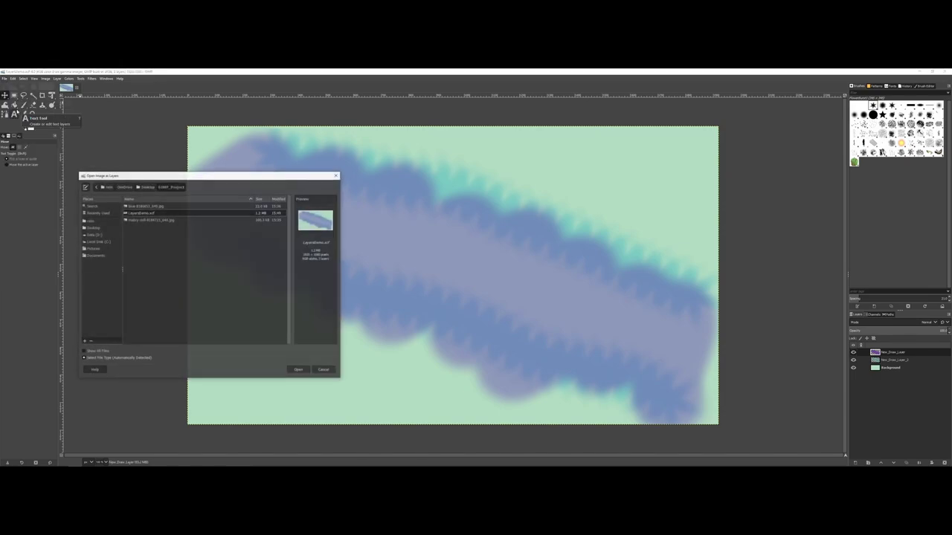
{"action": "left_click", "coordinate": [153, 206]}
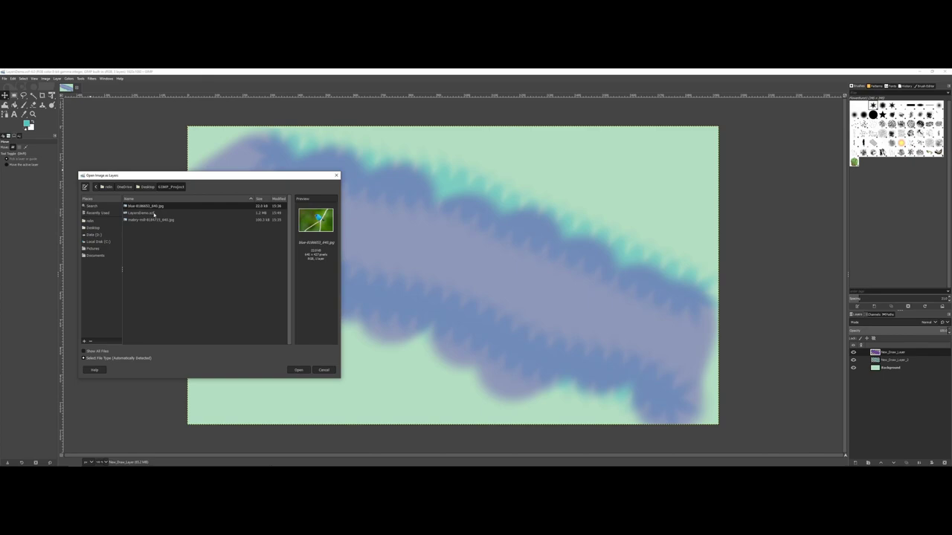
{"action": "left_click", "coordinate": [154, 213]}
{"action": "left_click", "coordinate": [163, 221]}
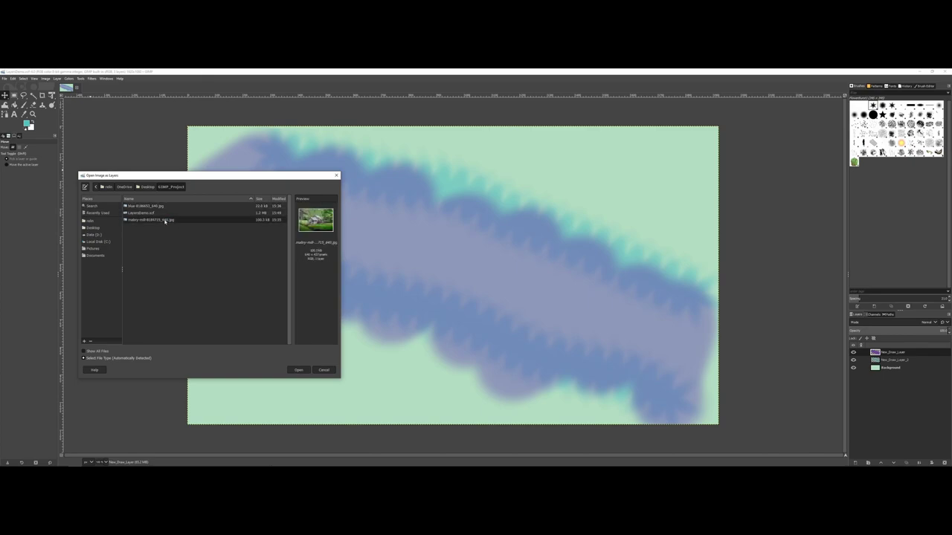
{"action": "left_click", "coordinate": [300, 371]}
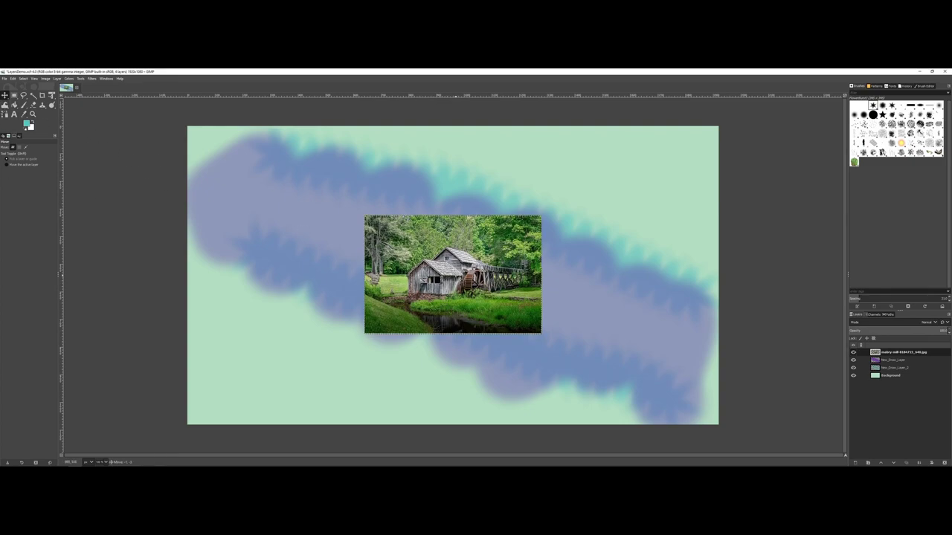
Move the mill photo to the lower left and lower its layer beneath both stroke layers
{"action": "left_click_drag", "start_coordinate": [455, 274], "coordinate": [336, 263]}
{"action": "left_click_drag", "start_coordinate": [306, 273], "coordinate": [295, 348]}
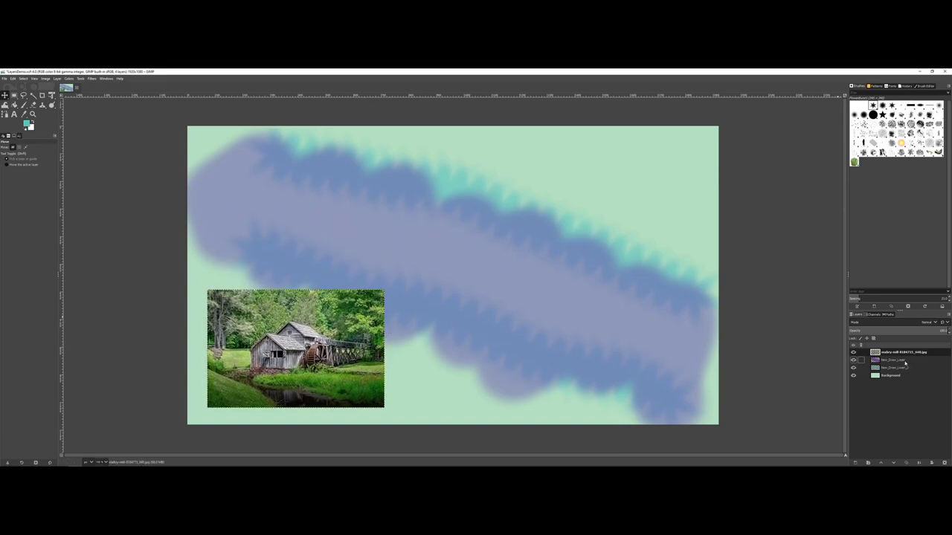
{"action": "left_click_drag", "start_coordinate": [917, 354], "coordinate": [911, 365]}
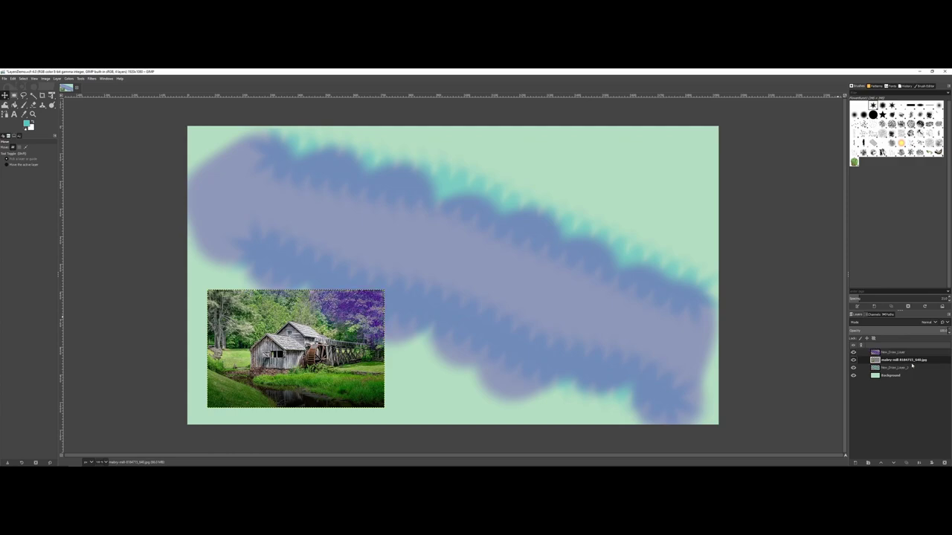
{"action": "left_click_drag", "start_coordinate": [912, 365], "coordinate": [912, 373]}
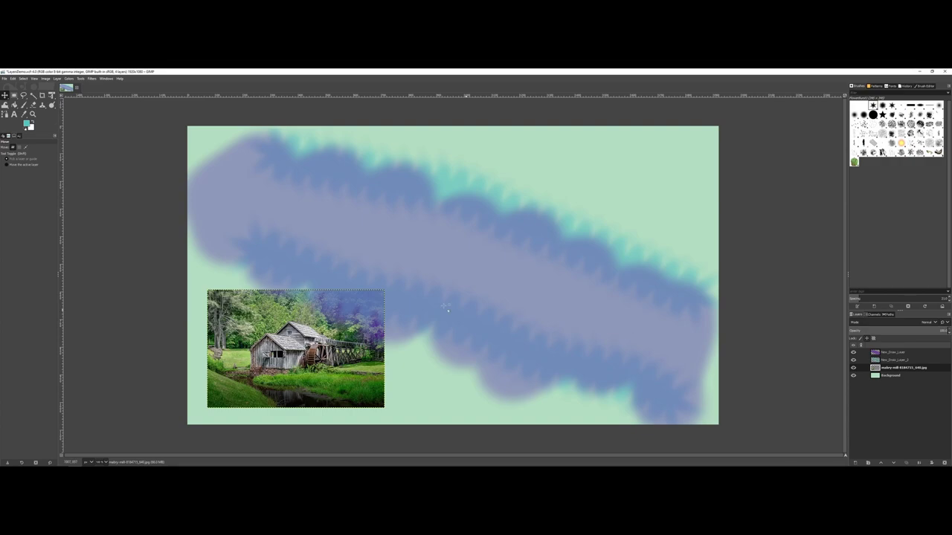
{"action": "left_click", "coordinate": [4, 79]}
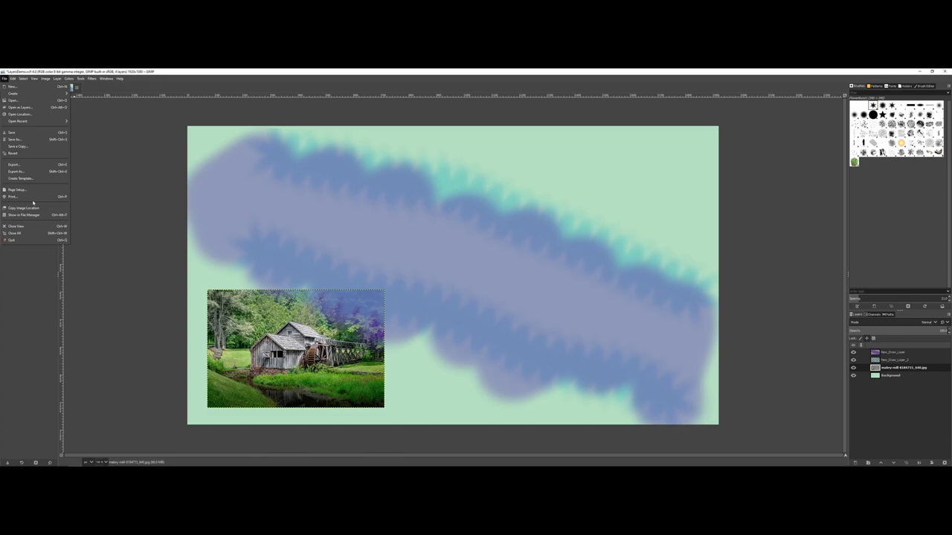
Add the bluebird jpg as a new layer via File > Open as Layers
{"action": "left_click", "coordinate": [39, 108]}
{"action": "left_click", "coordinate": [137, 206]}
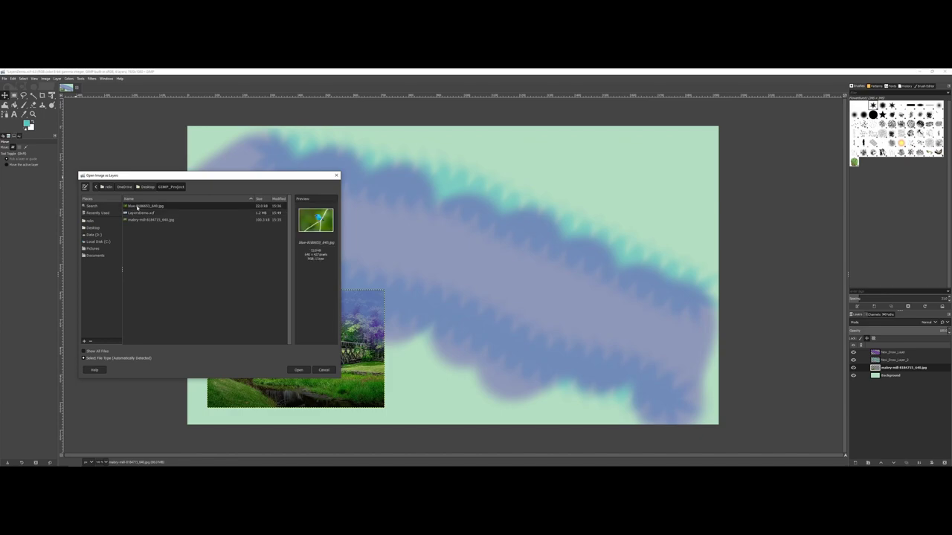
{"action": "left_click", "coordinate": [298, 369]}
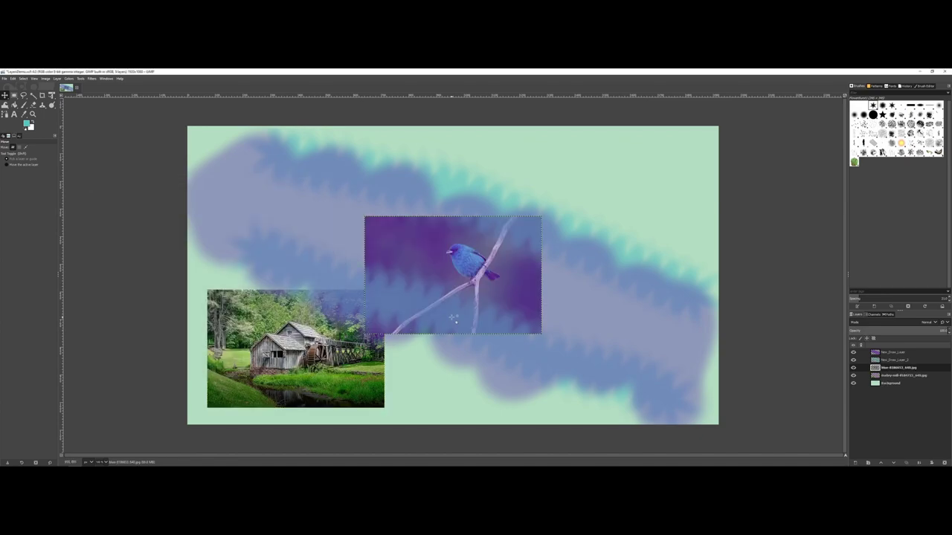
{"action": "left_click_drag", "start_coordinate": [455, 319], "coordinate": [453, 318]}
Move the bluebird photo to the top right and raise its layer above both stroke layers
{"action": "left_click", "coordinate": [853, 360]}
{"action": "left_click", "coordinate": [853, 352]}
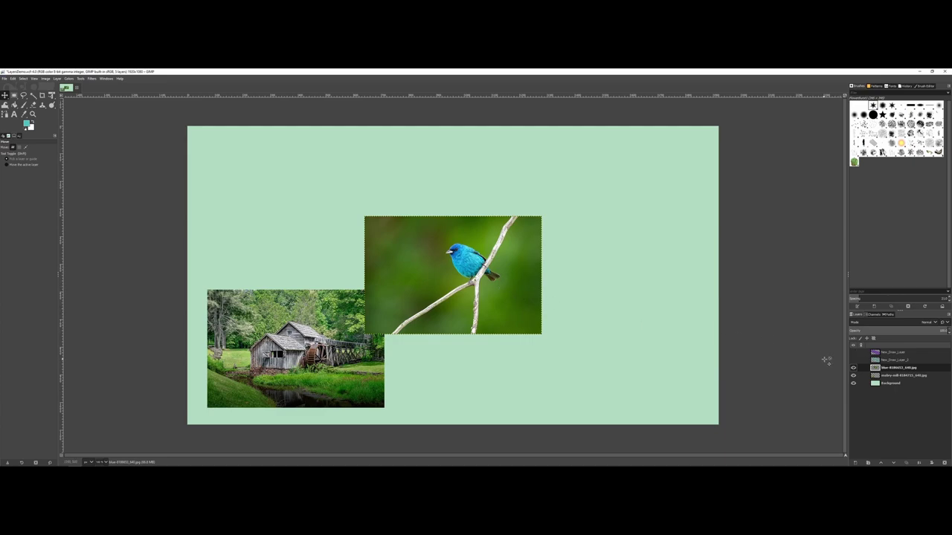
{"action": "left_click_drag", "start_coordinate": [453, 275], "coordinate": [621, 191]}
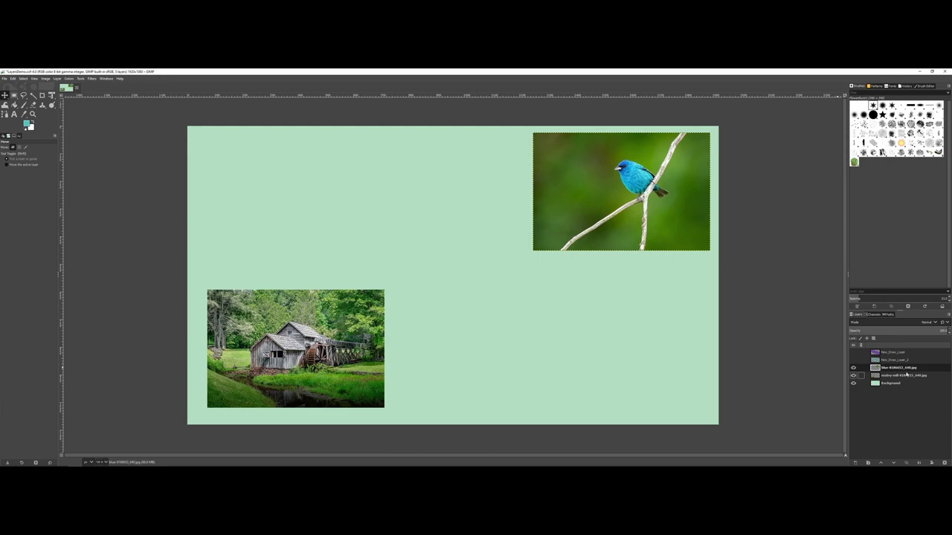
{"action": "left_click", "coordinate": [853, 360]}
{"action": "left_click", "coordinate": [852, 351]}
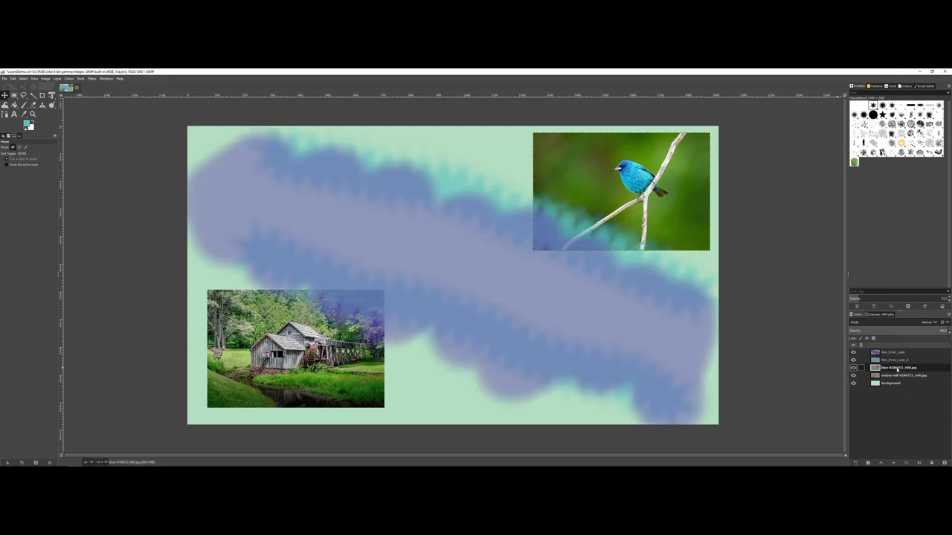
{"action": "left_click_drag", "start_coordinate": [898, 368], "coordinate": [897, 354]}
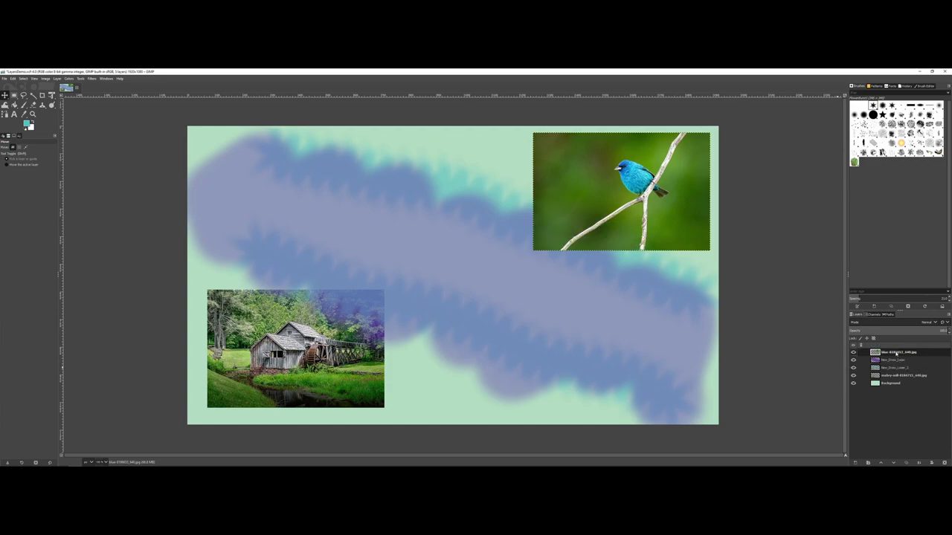